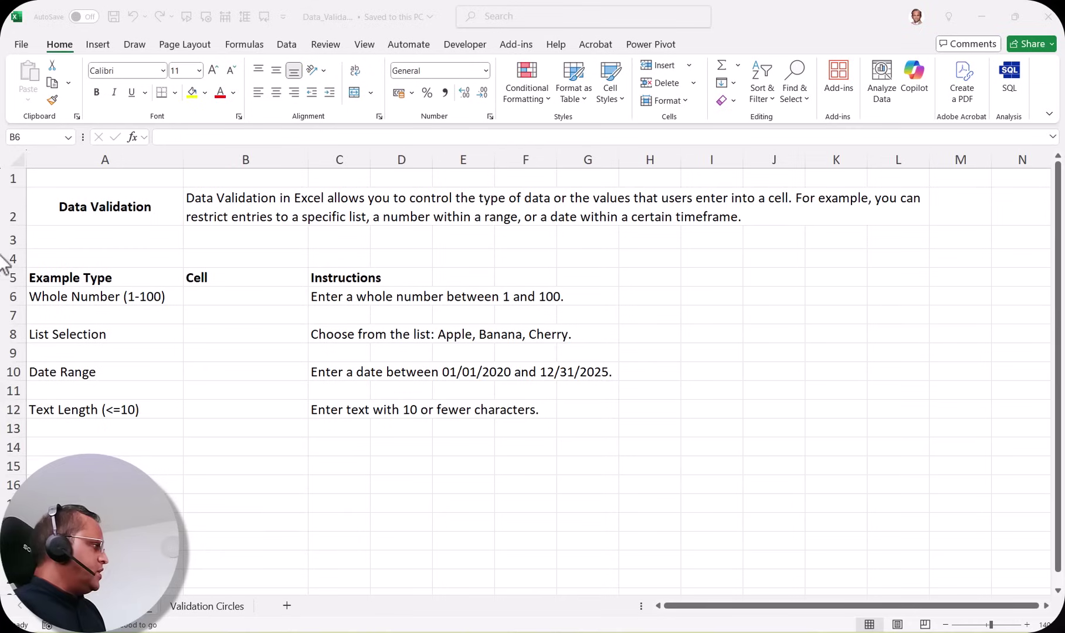
Step: Open Data Validation for cell B6, which shows whole numbers between 1 and 100
key("alt+Tab")
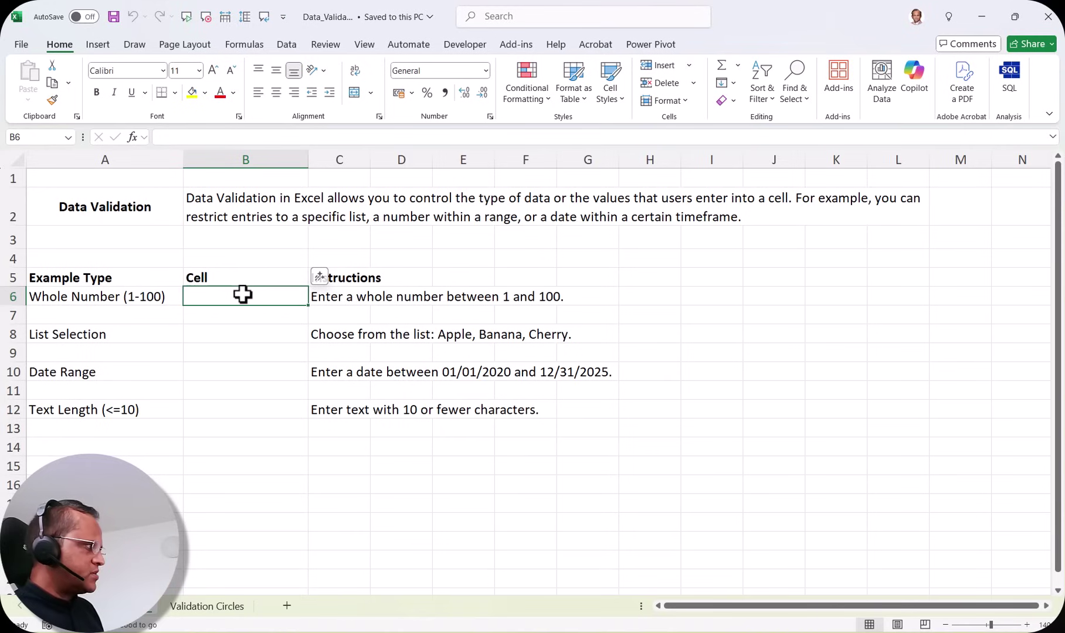
left_click(289, 45)
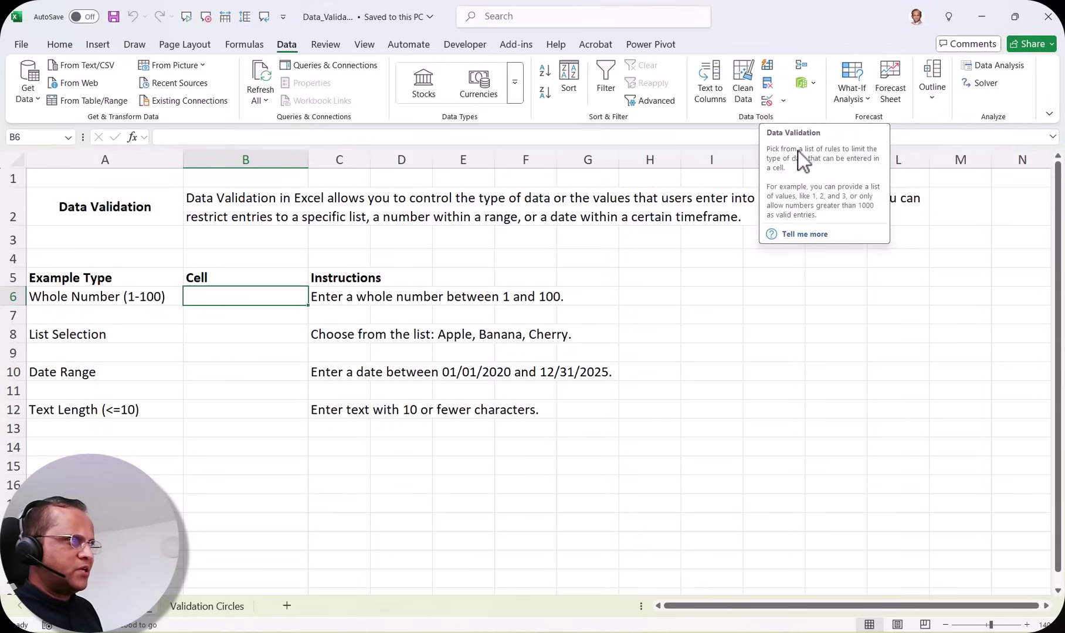
left_click(784, 103)
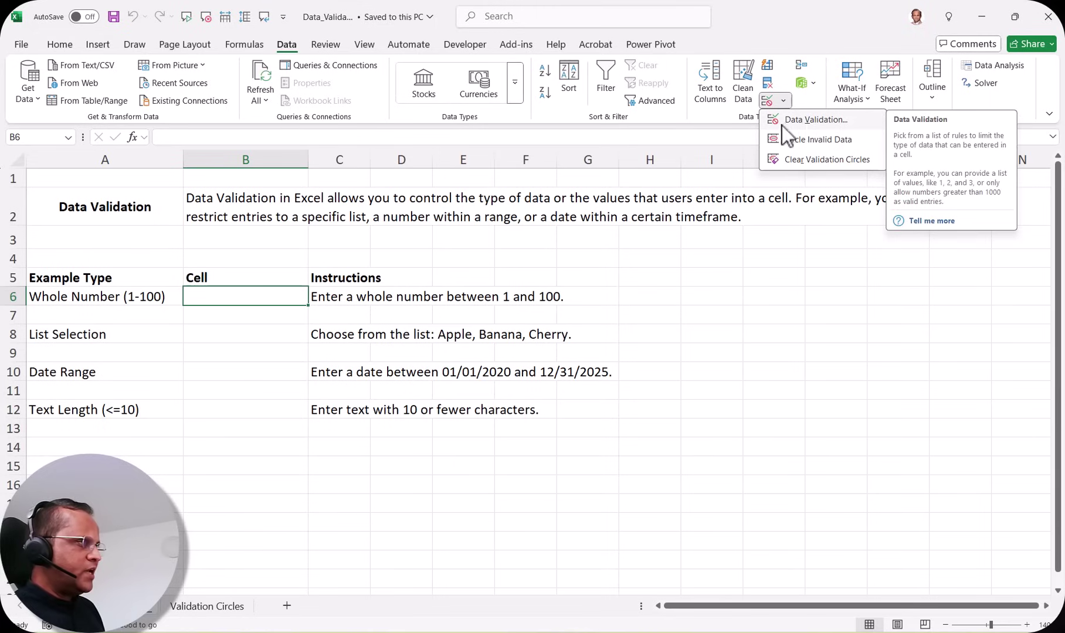
left_click(806, 121)
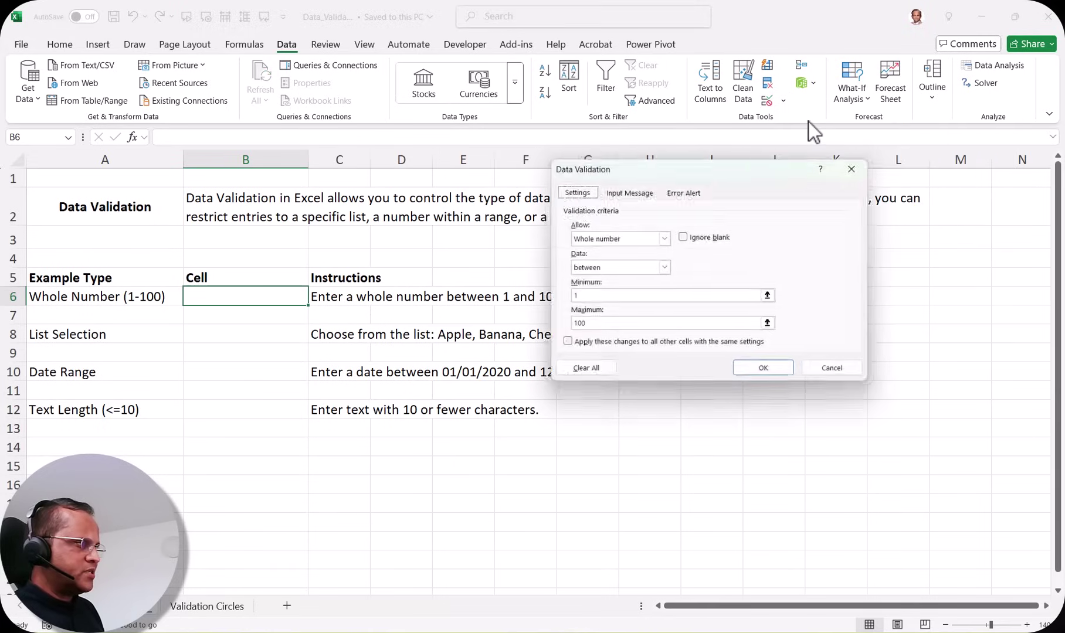
Step: Keep B6's rule as Whole number between 1 and 100 and apply it
left_click_drag(718, 171, 637, 148)
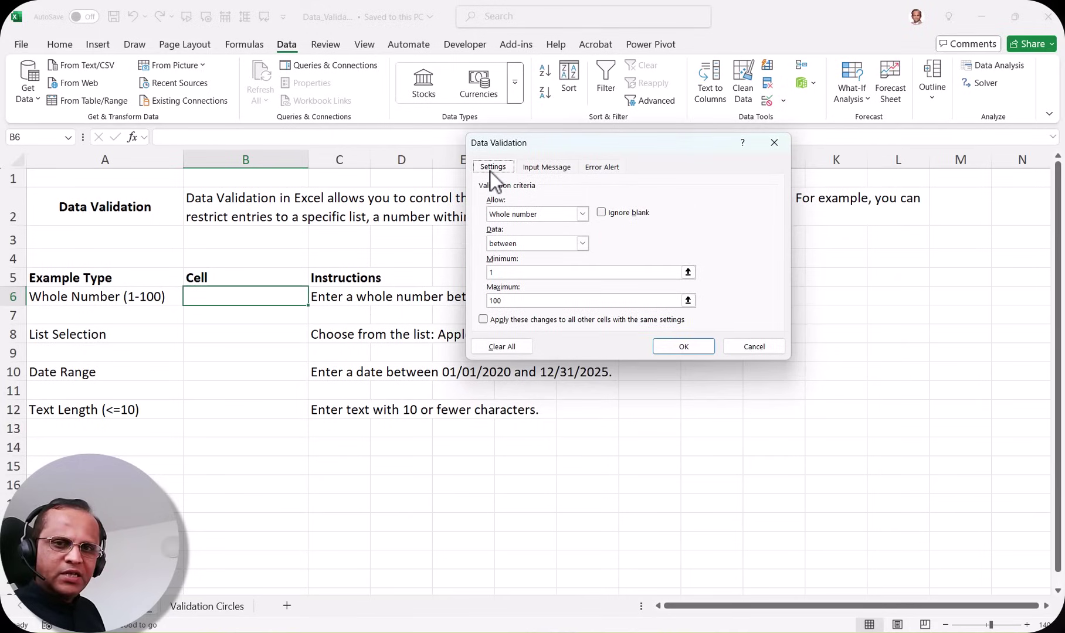
left_click(536, 170)
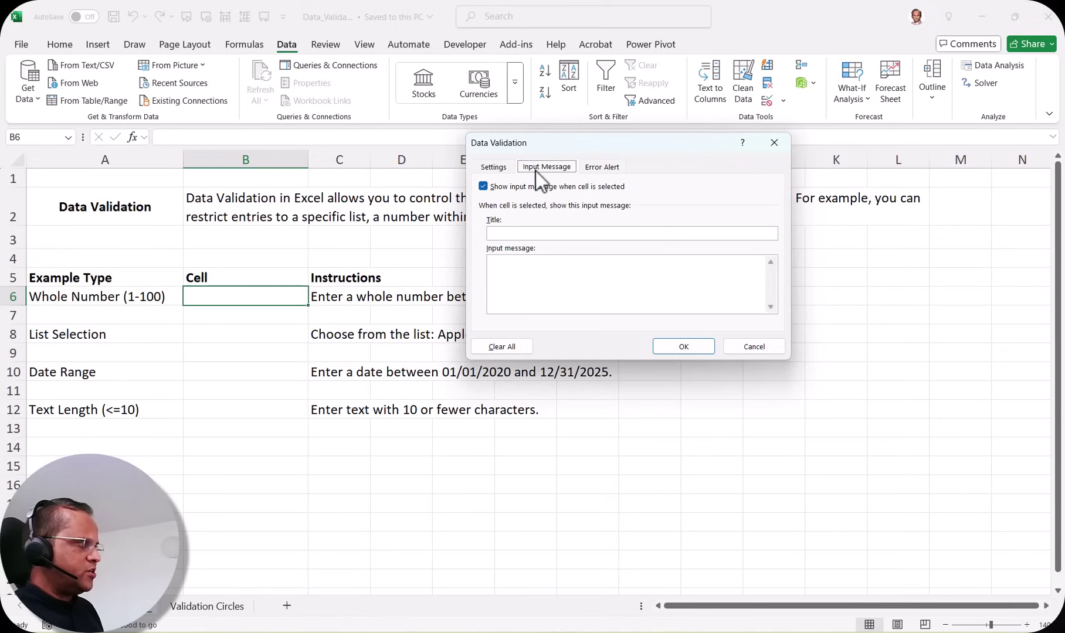
left_click(598, 168)
left_click(496, 167)
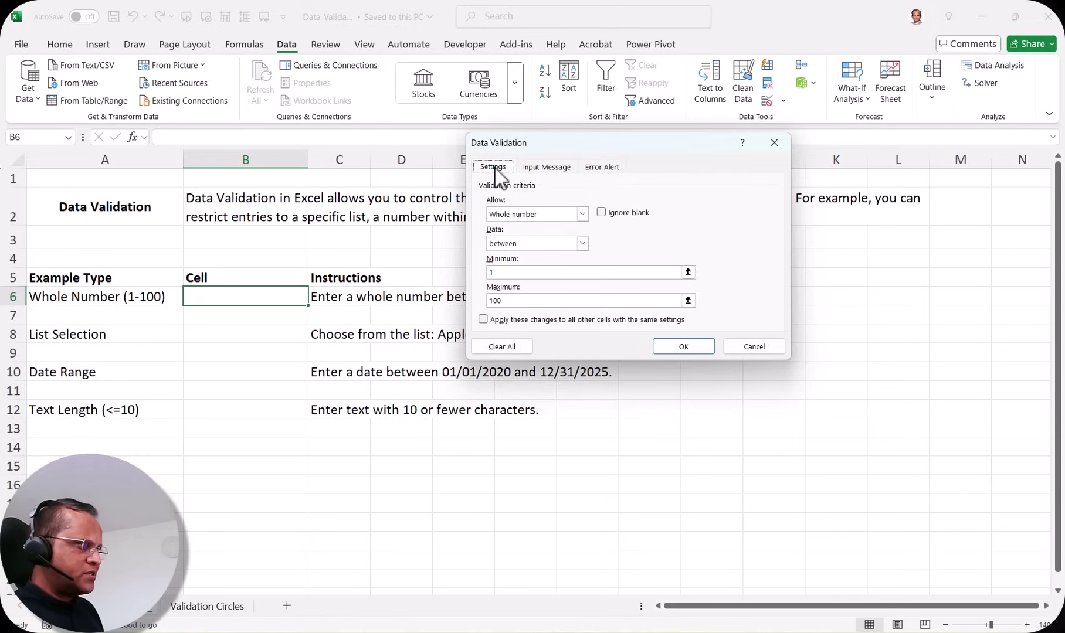
left_click(583, 214)
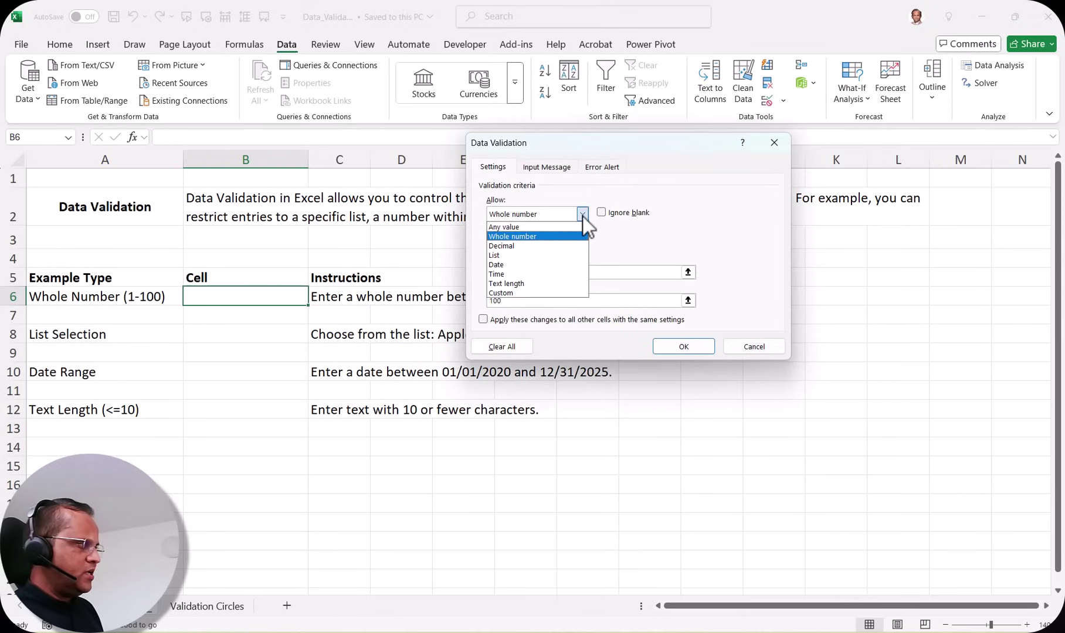
left_click(516, 238)
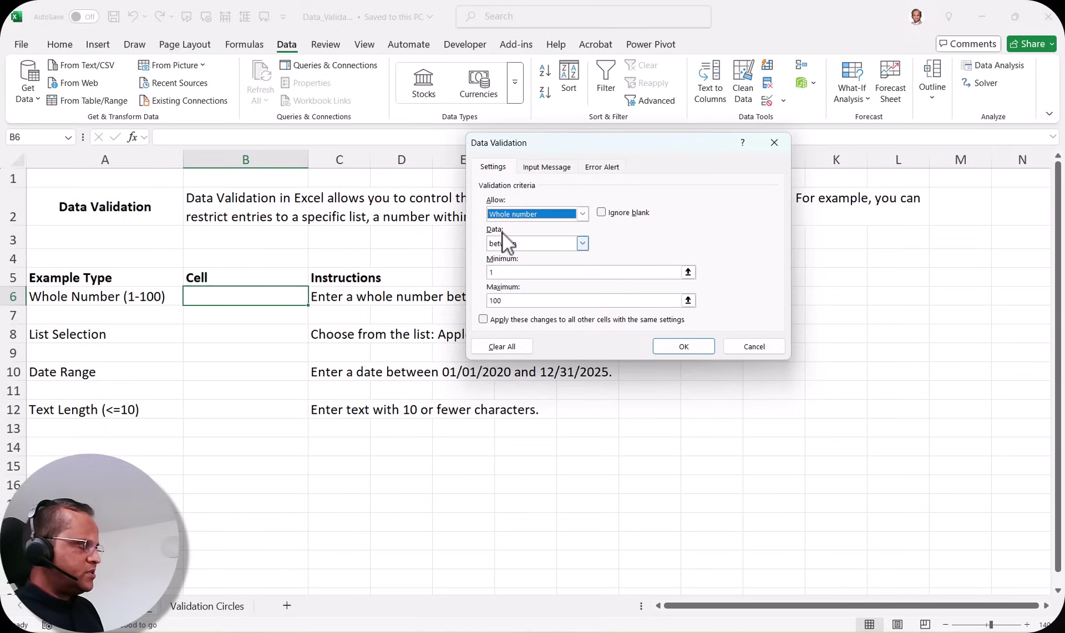
left_click(584, 245)
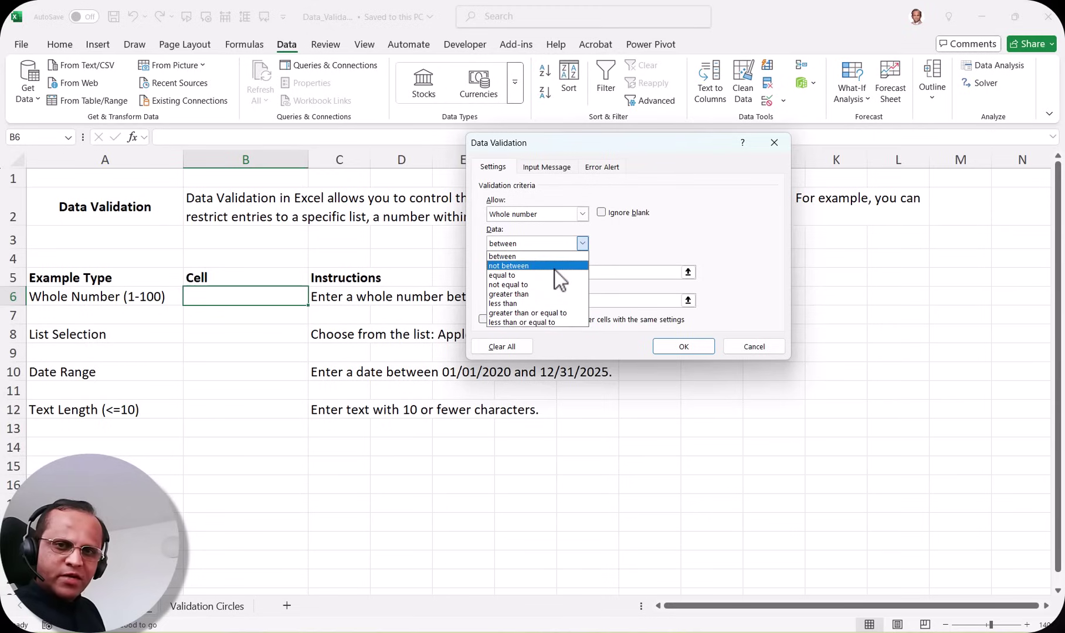
left_click(509, 255)
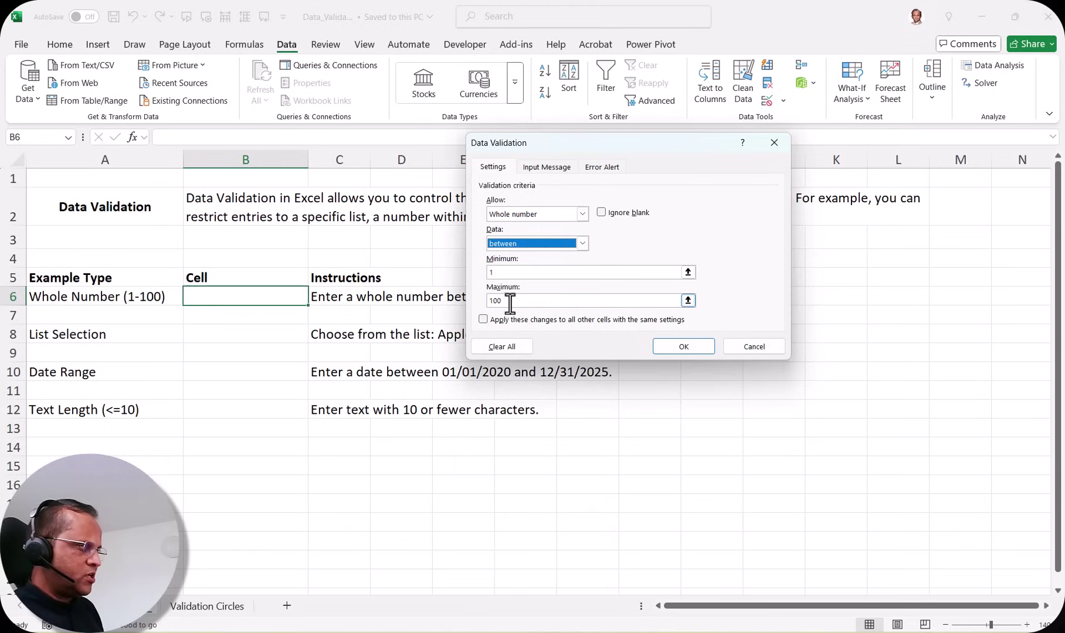
left_click(681, 351)
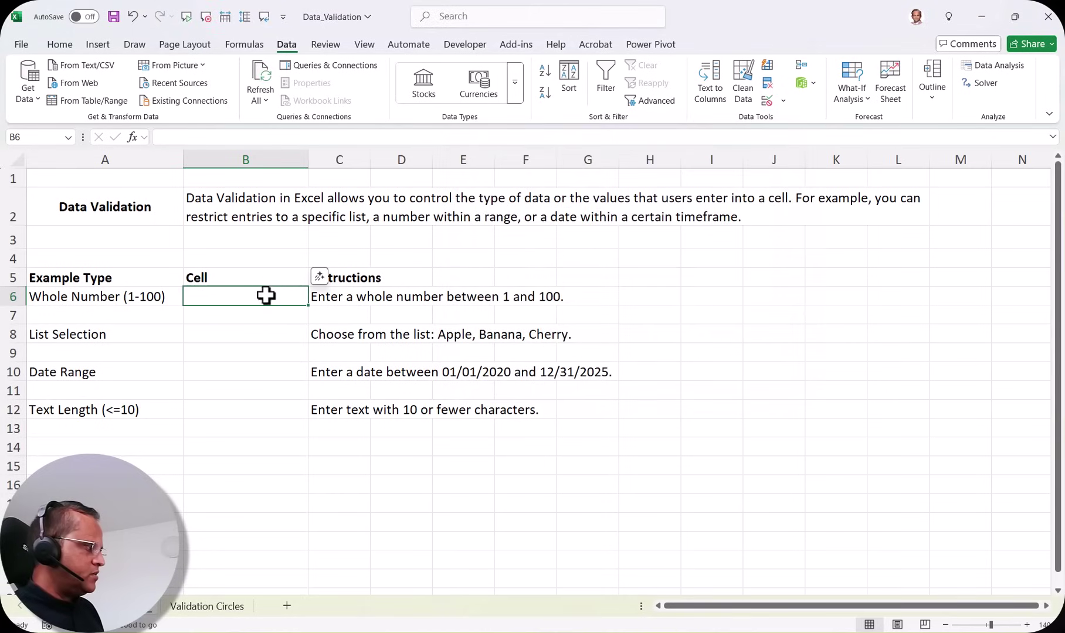
Step: Test B6 with 134, see it rejected, and retry with the valid value 45
type("34")
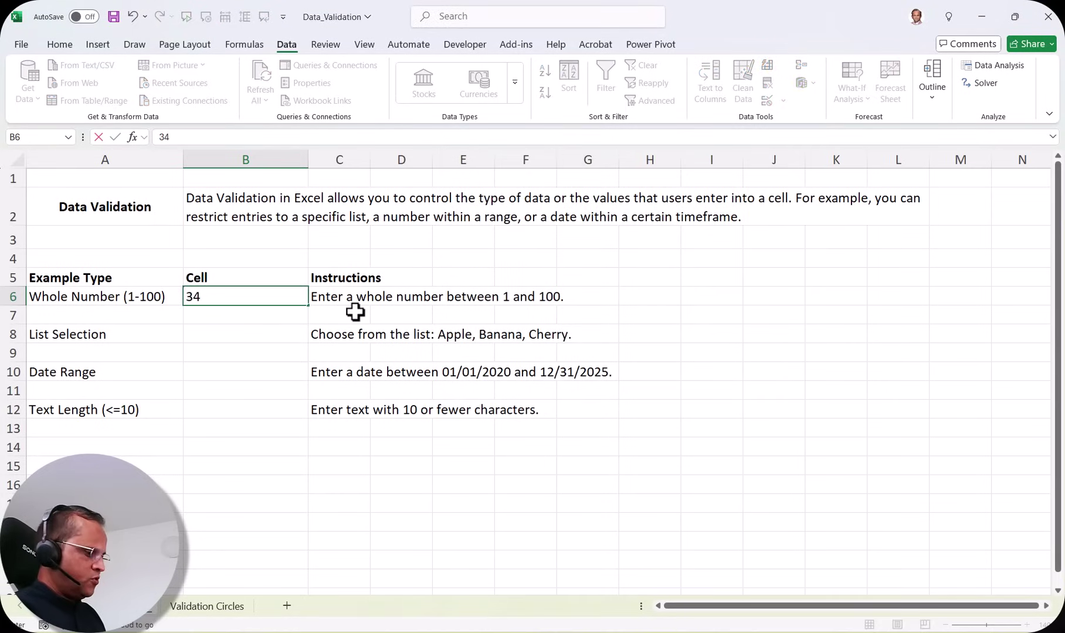
key("Return")
left_click(281, 297)
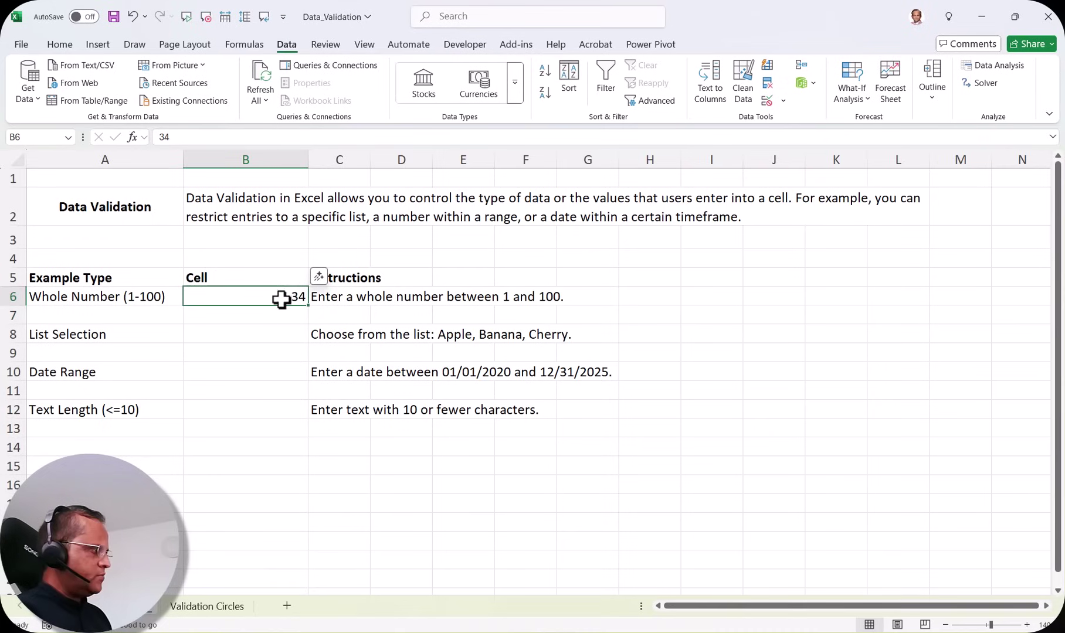
double_click(290, 298)
type("1")
key("Return")
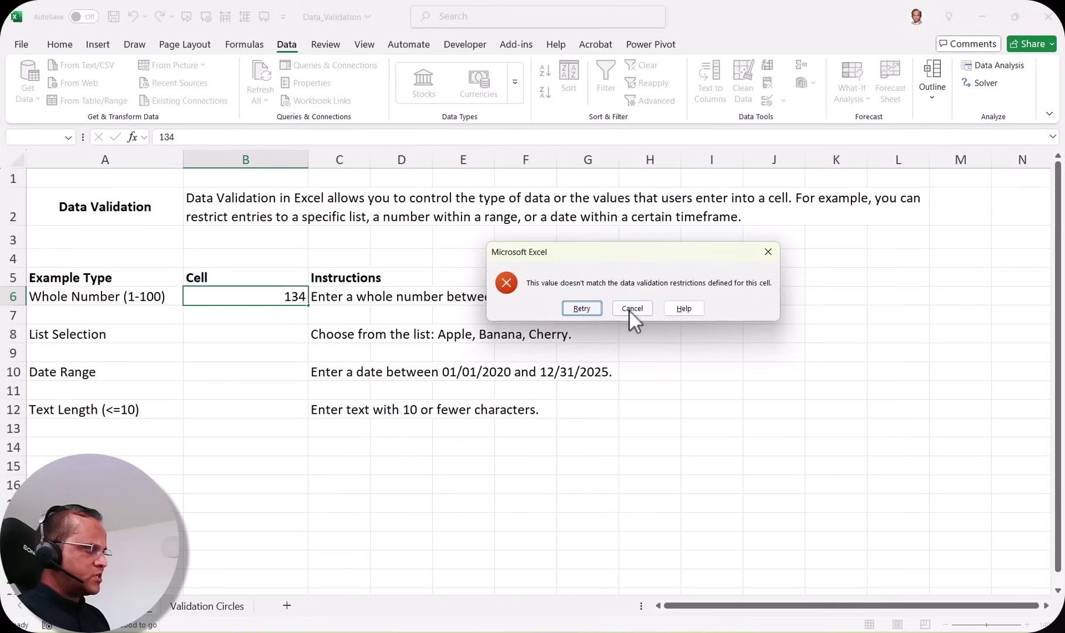
left_click(580, 310)
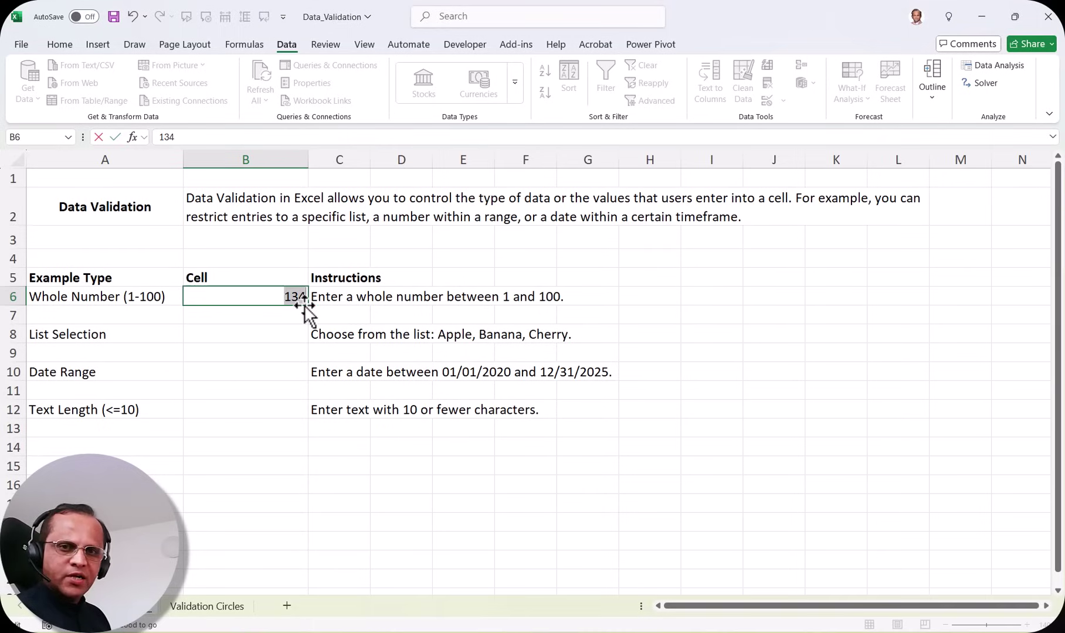
type("45")
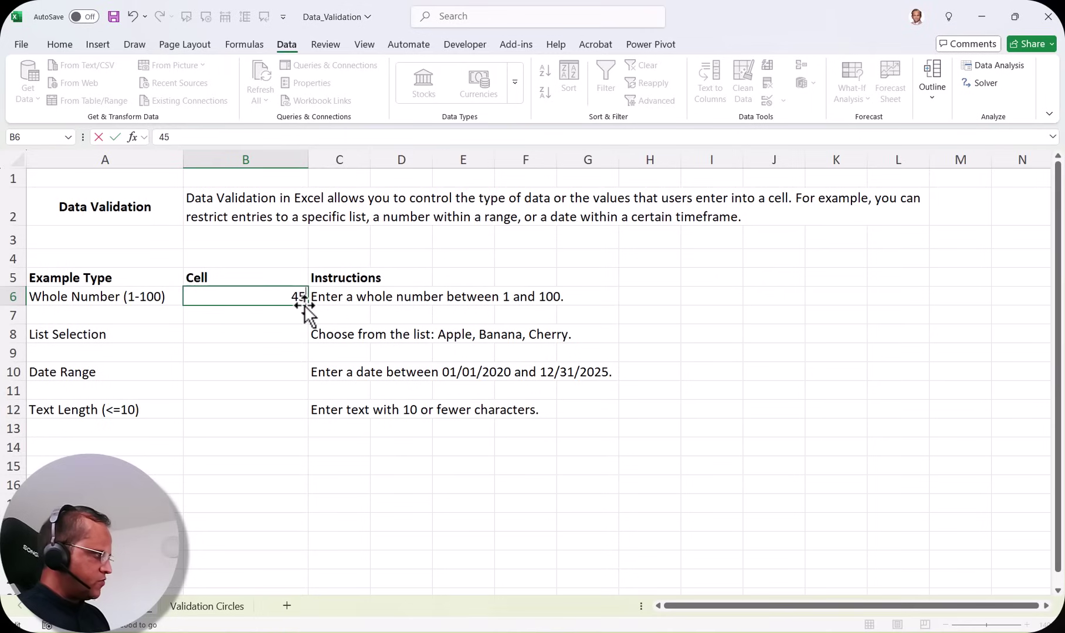
key("Return")
Step: Try 345 in B6 and cancel the restriction error, keeping 45
left_click(284, 297)
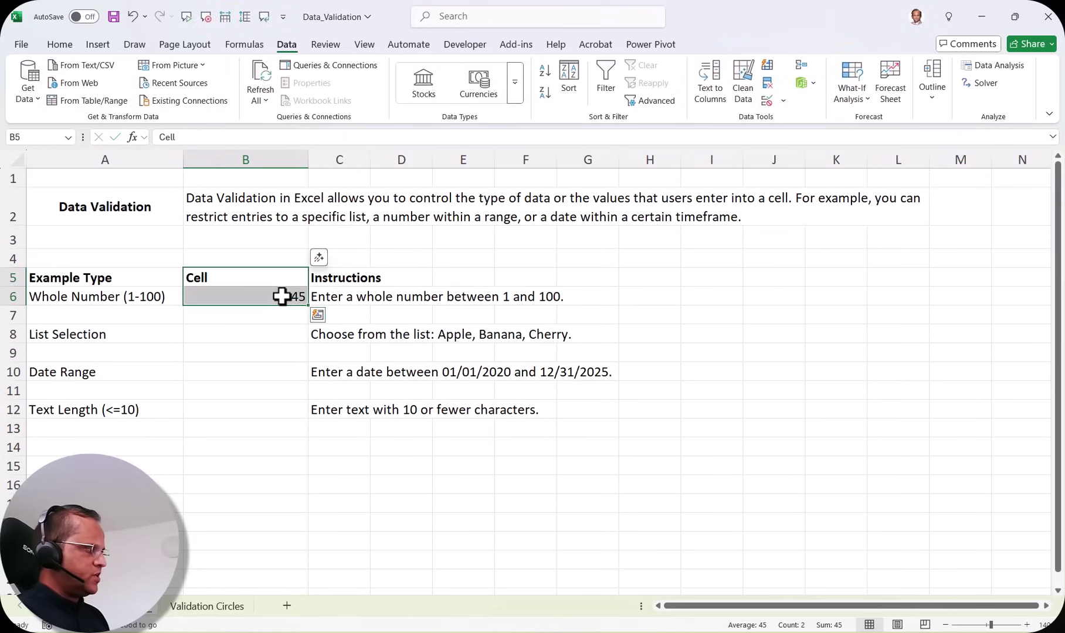
double_click(282, 296)
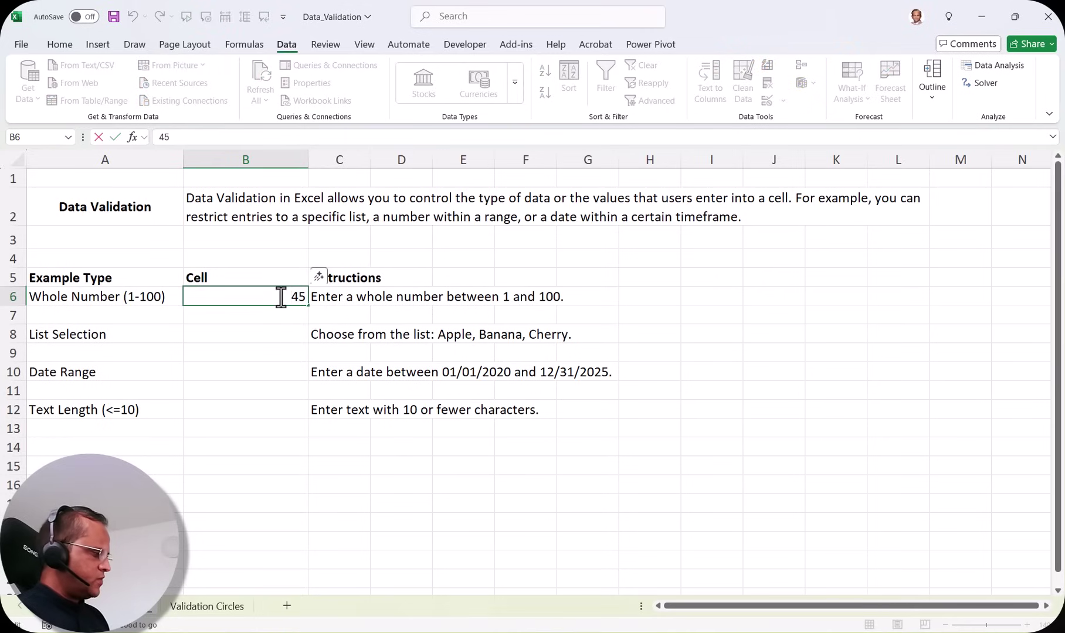
type("3")
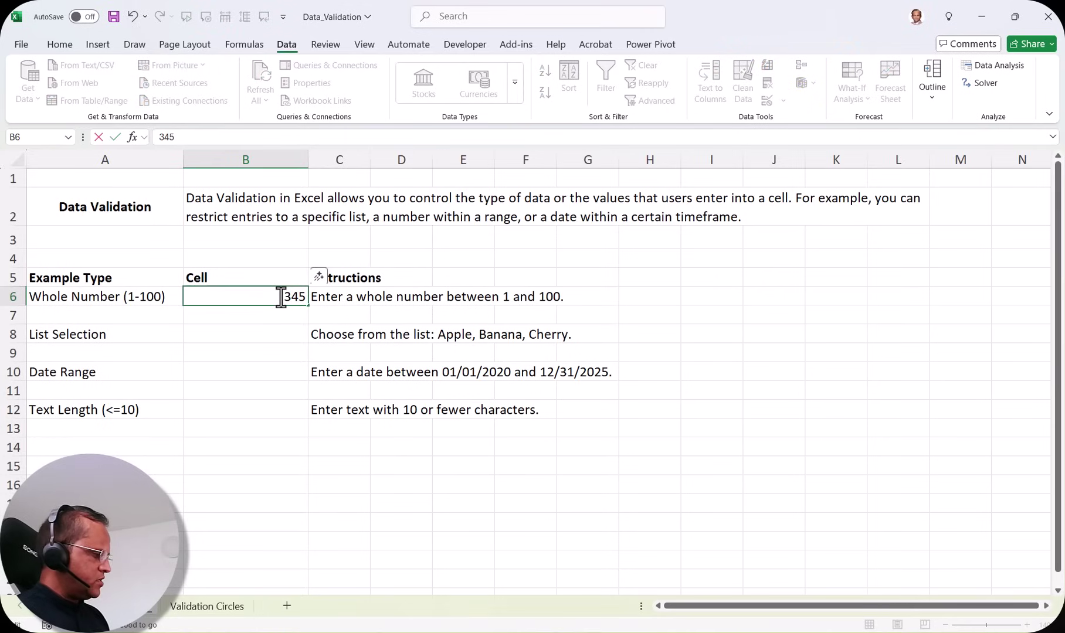
left_click(543, 392)
left_click_drag(546, 307, 658, 265)
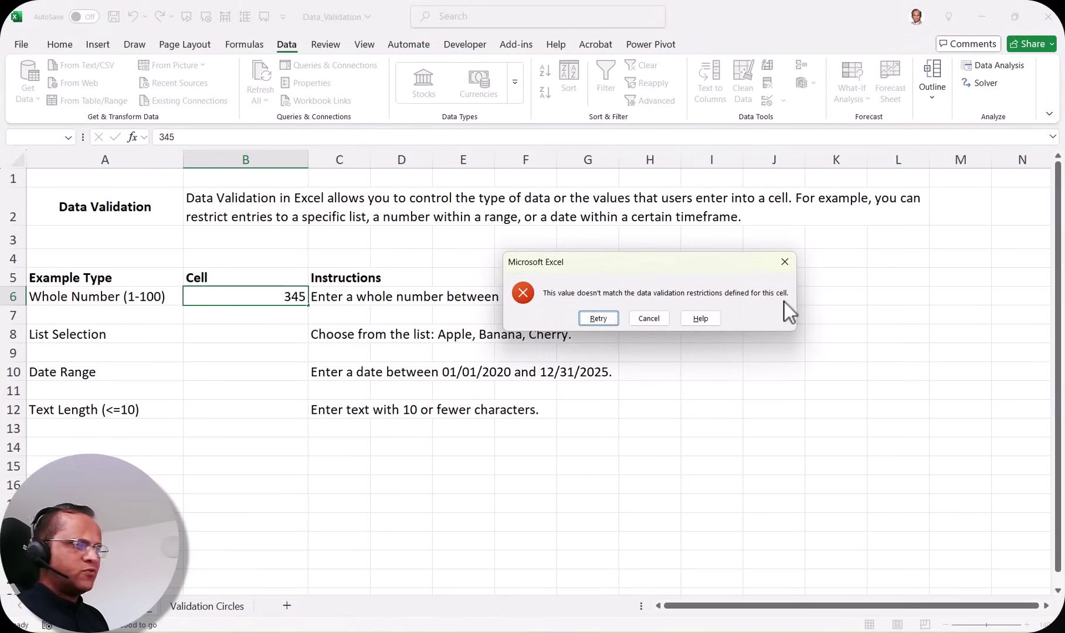
left_click(651, 320)
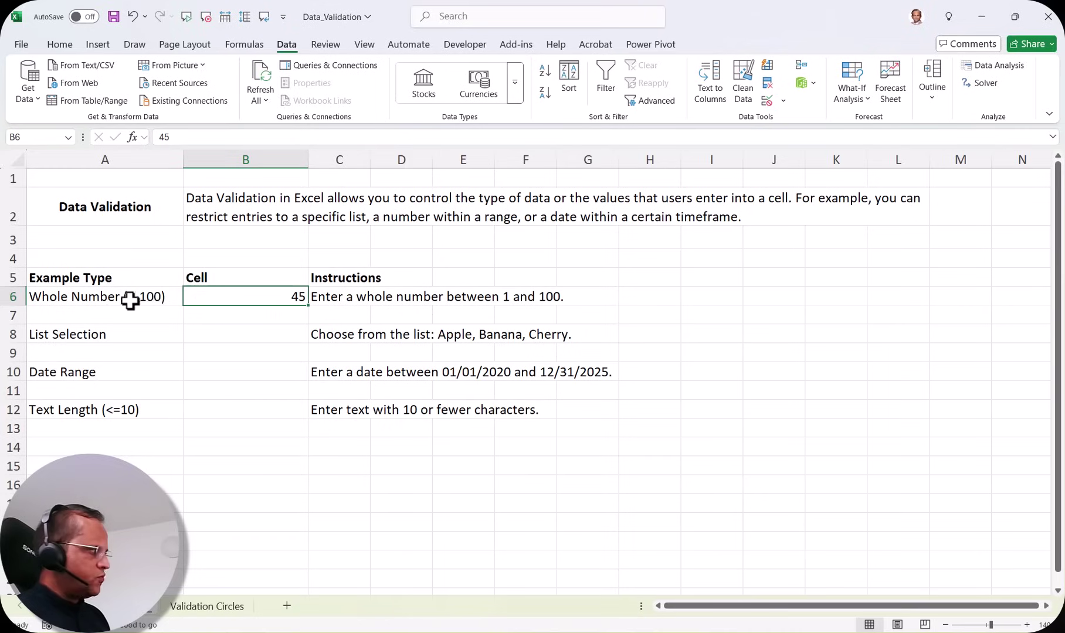
left_click(240, 334)
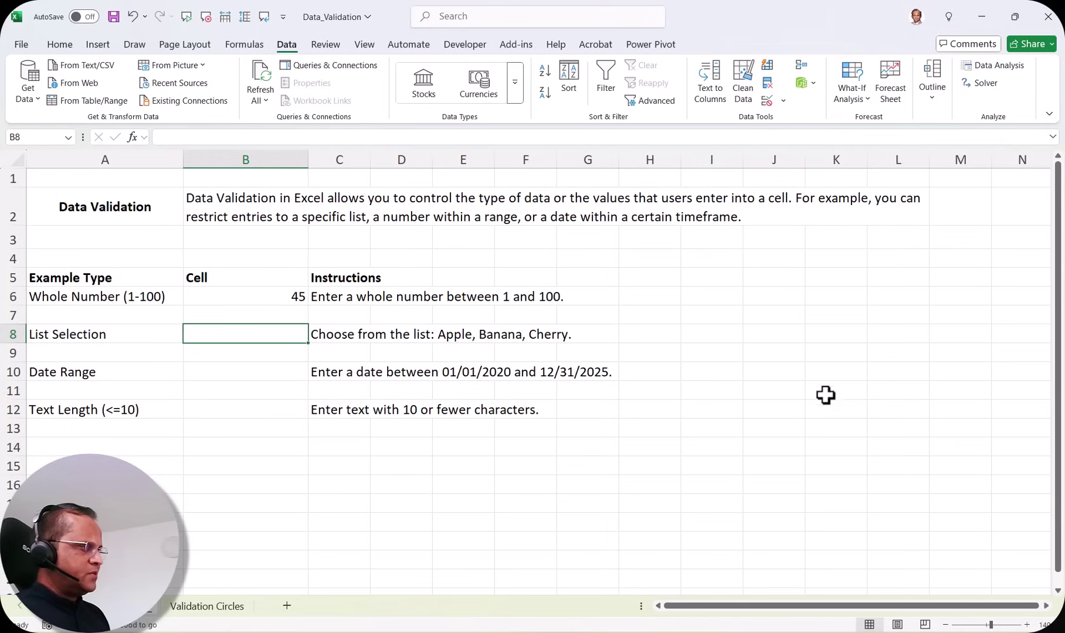
left_click(781, 410)
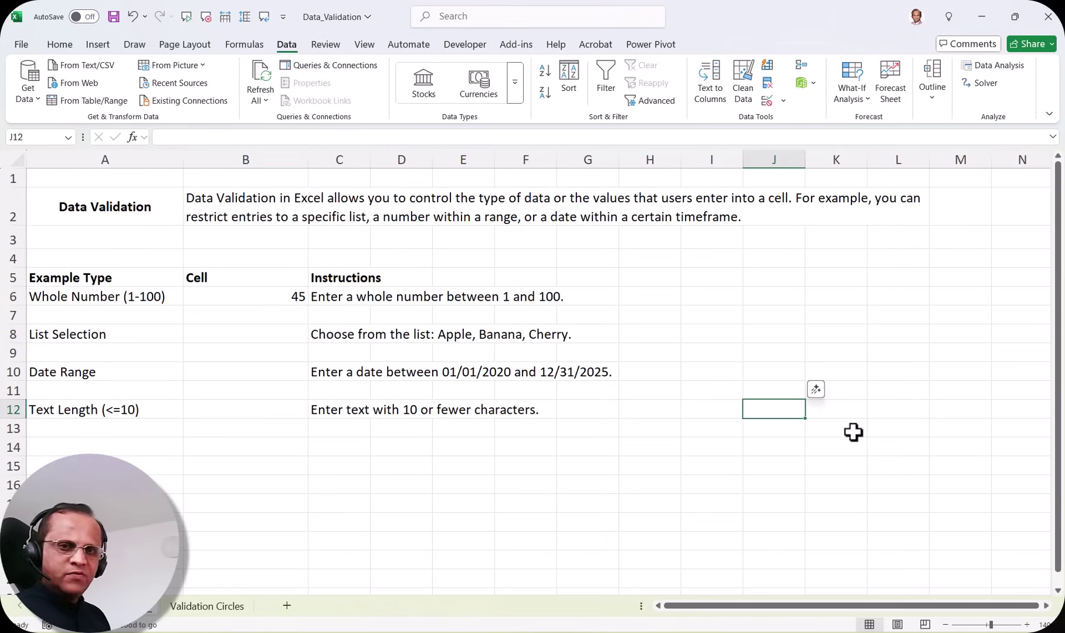
Step: Type the spelling variants Ahmedabad, Ahemdabad and Ahmadabad into column J
type("Ahmedabad")
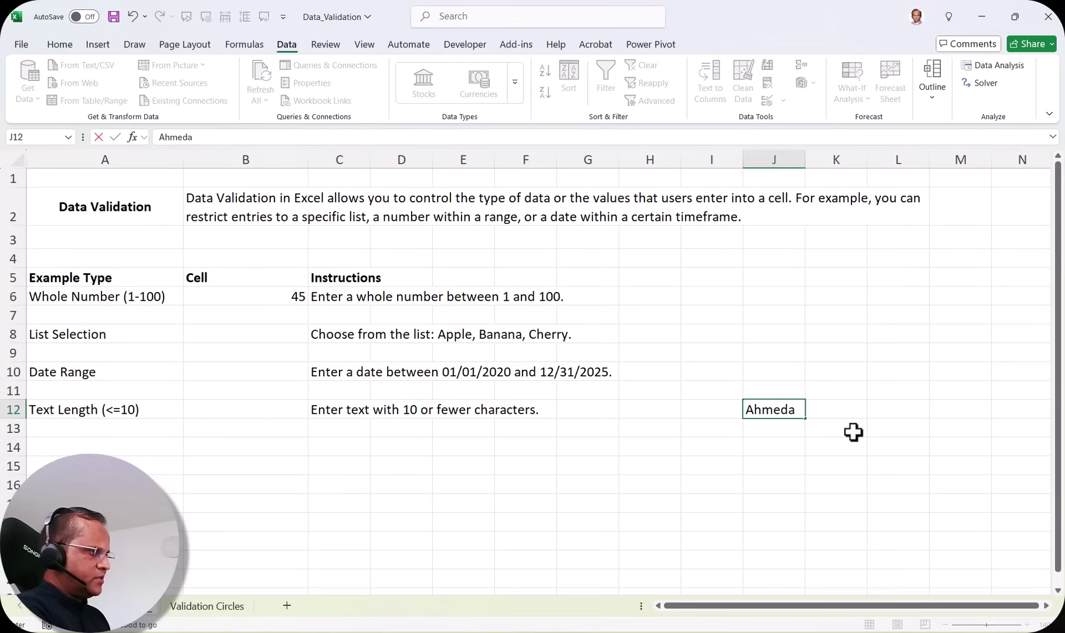
left_click(770, 446)
type("Ahemdabad")
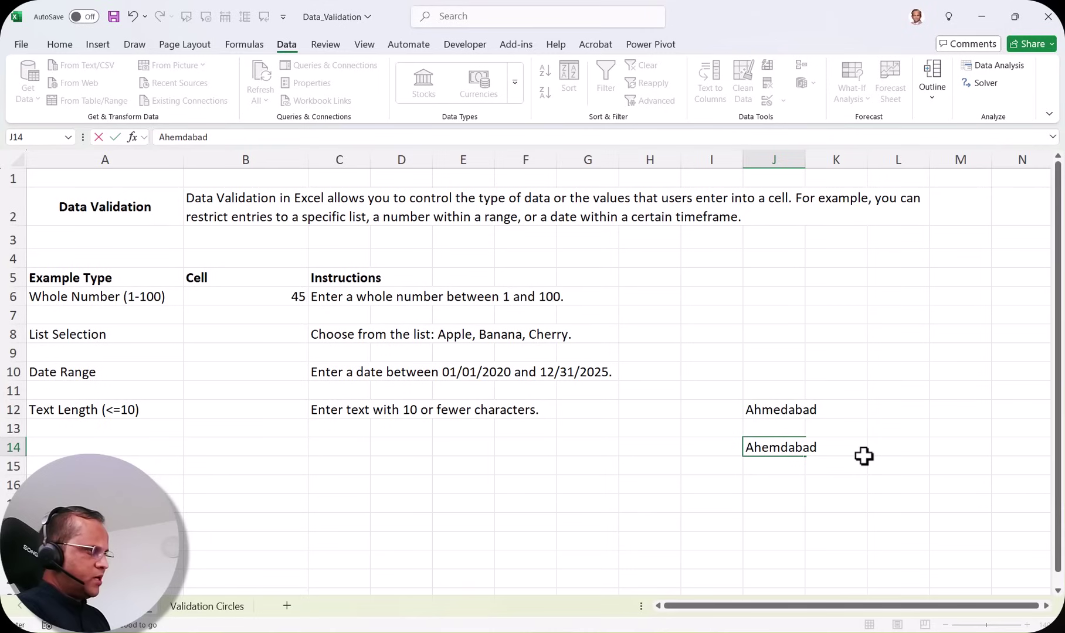
key("Return")
key("Return")
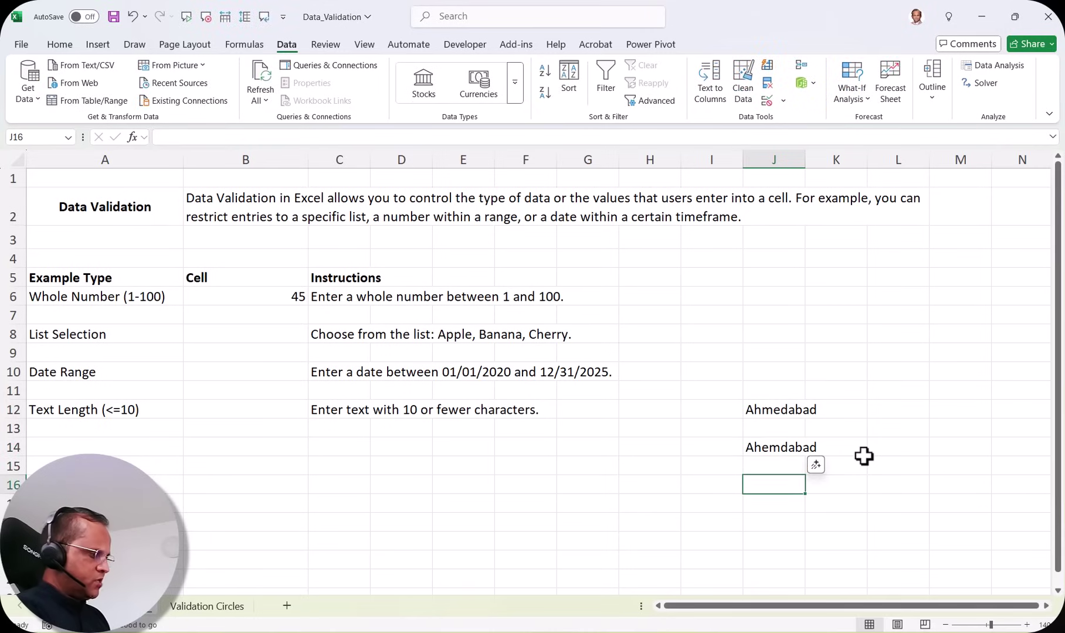
type("Ahmadaba")
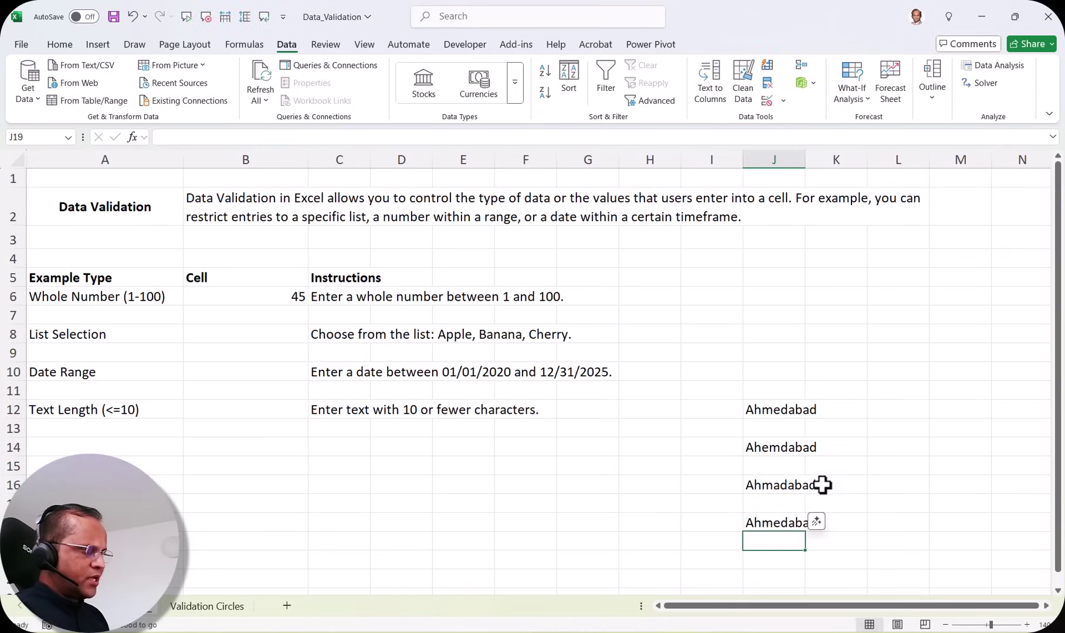
left_click(836, 503)
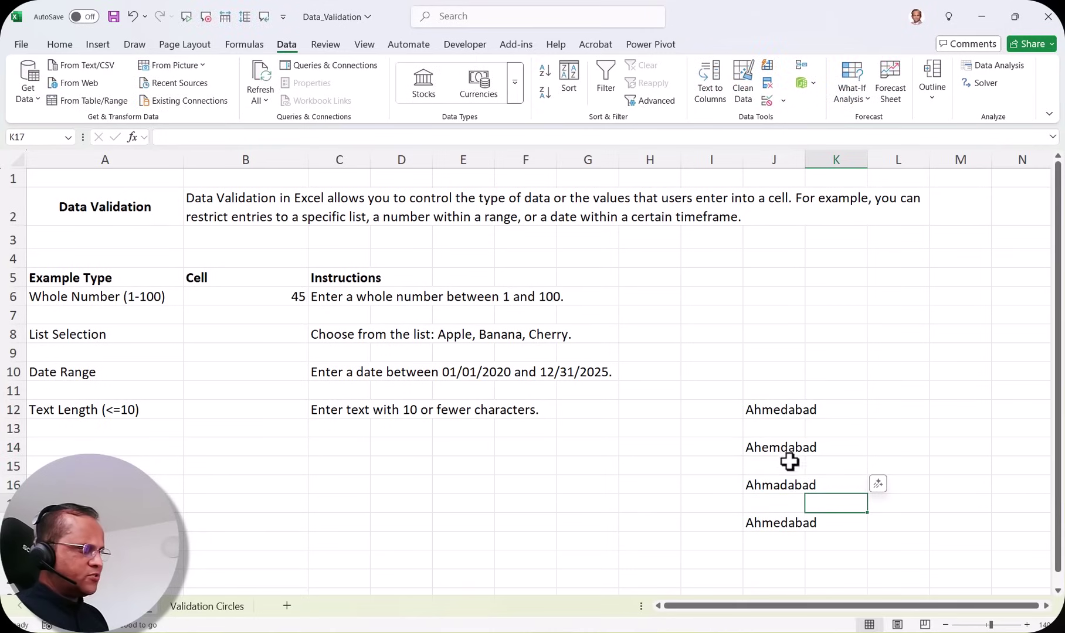
Step: Review the Ahmedabad entries in J12, J16 and J18, then select J12 and J14
left_click(782, 411)
left_click(775, 486)
left_click(775, 521)
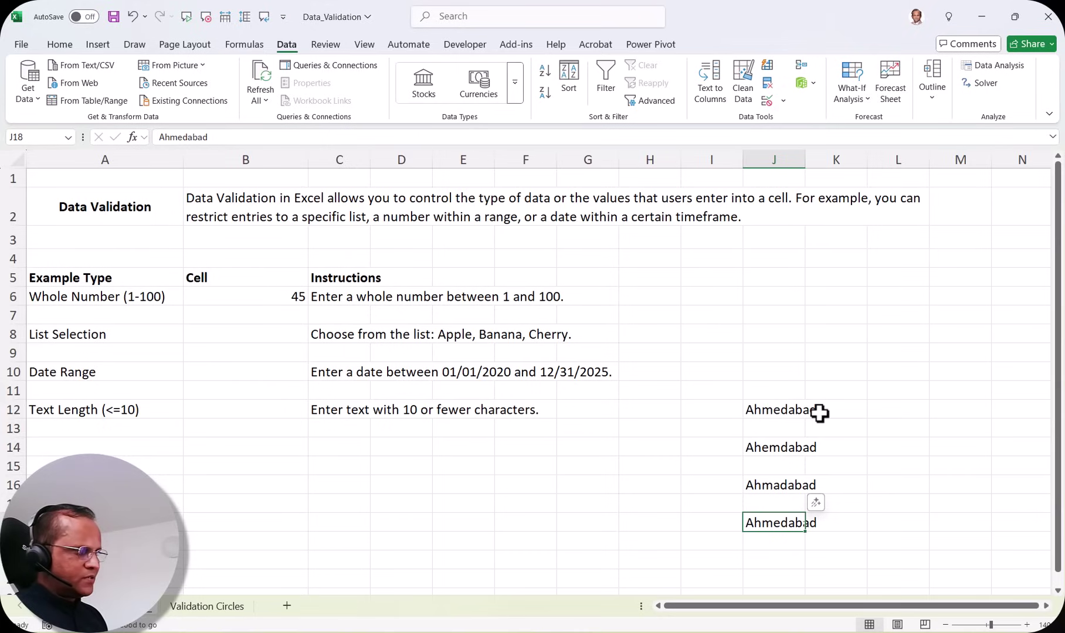
left_click(766, 413)
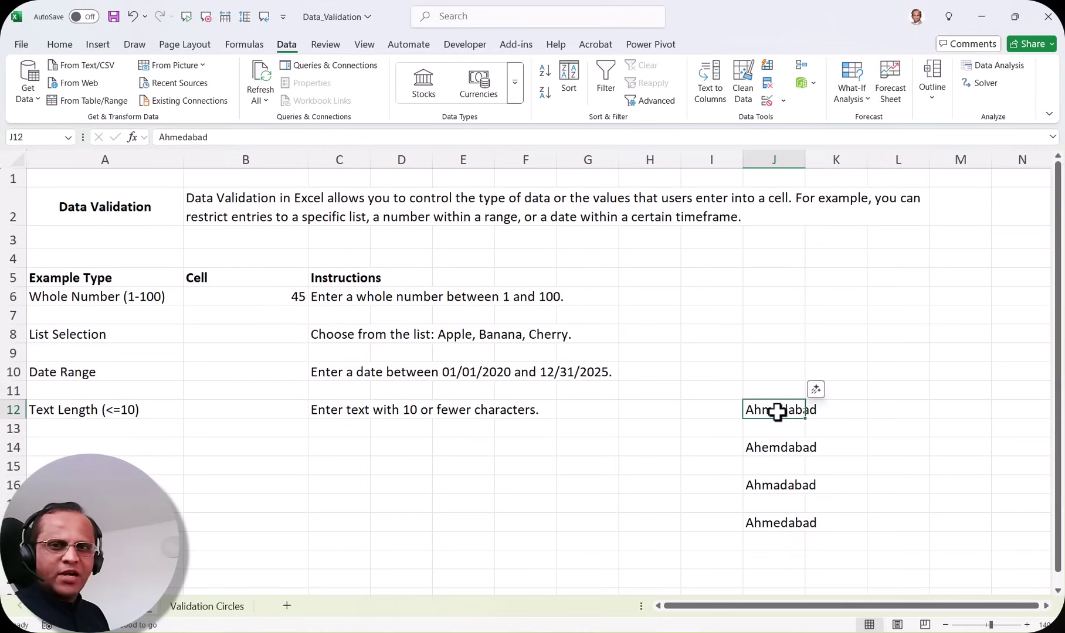
left_click(751, 445)
Step: Select J12:J18, delete the Ahmedabad entries, and select cell B8
left_click(768, 488)
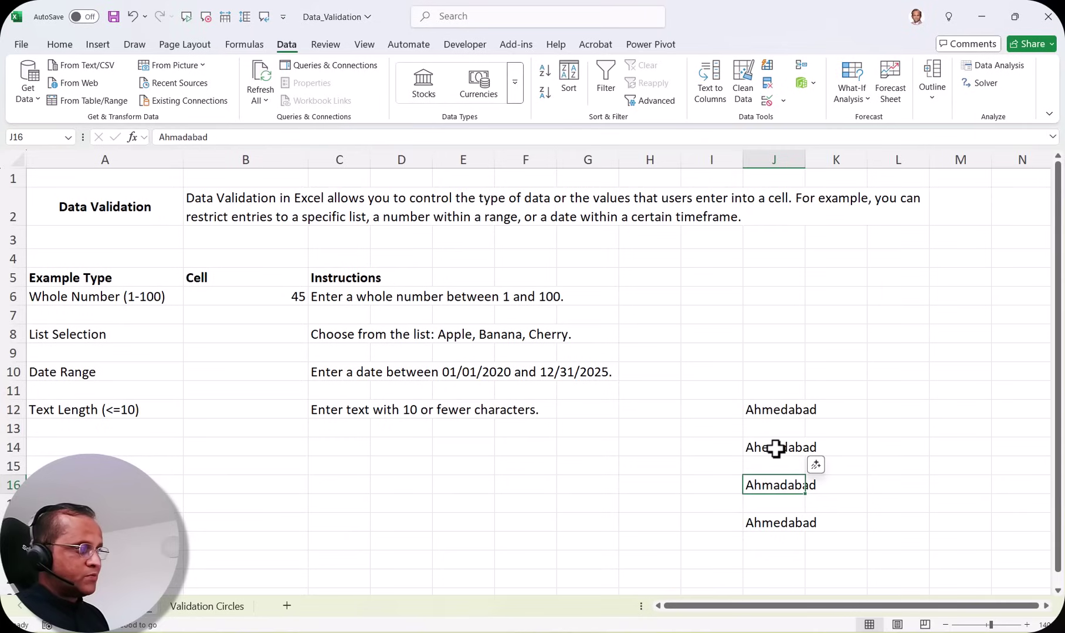
left_click(780, 519)
left_click_drag(775, 413, 773, 483)
key("Delete")
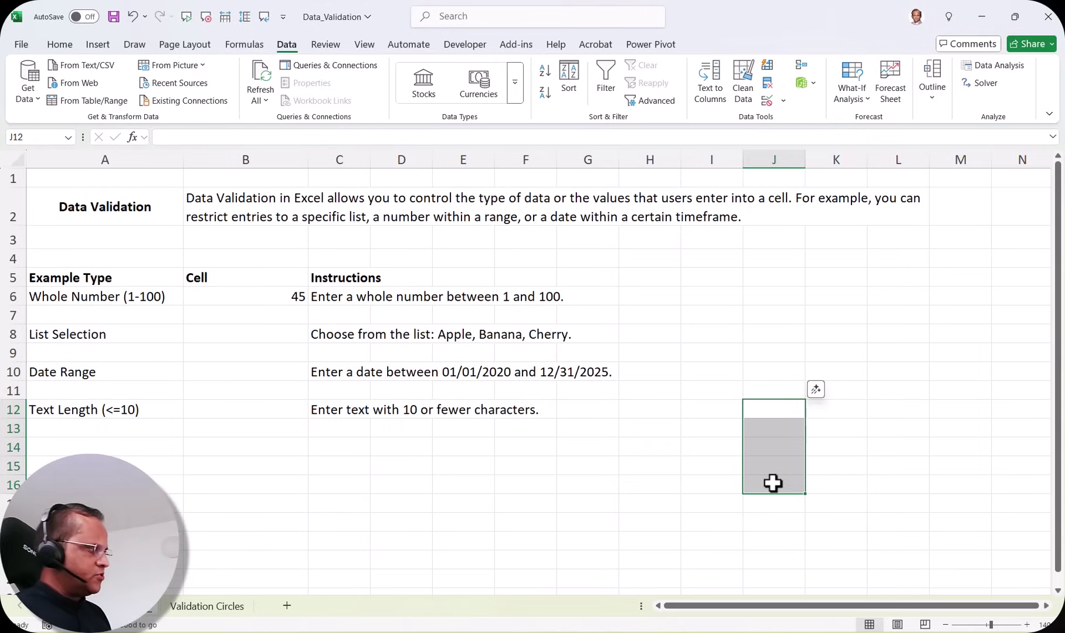
left_click(241, 335)
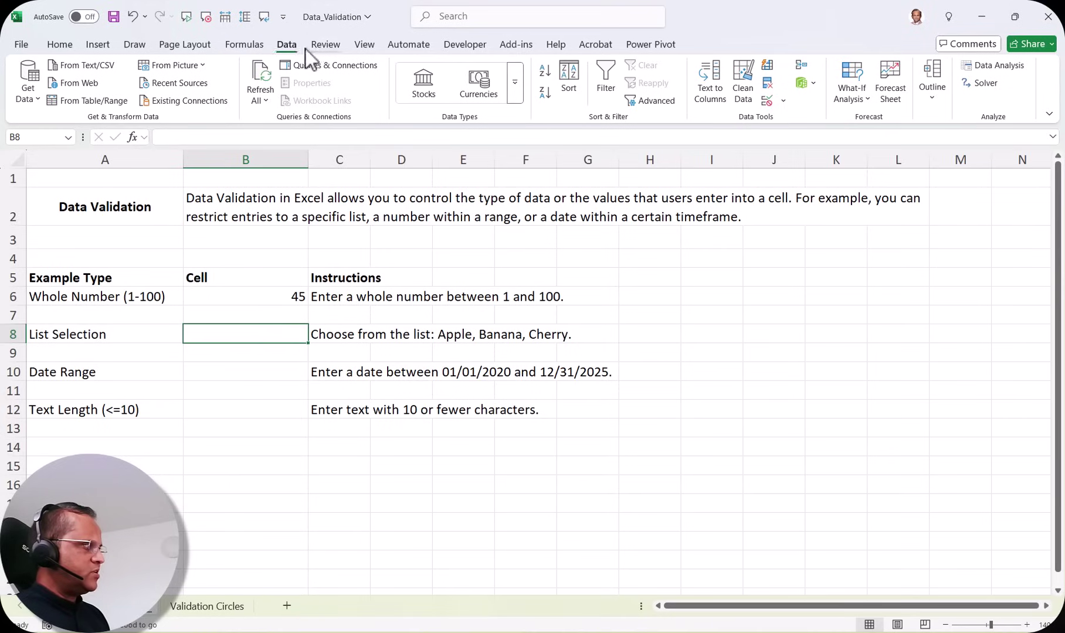
Step: Give B8 a List validation rule with source Apple;Banana;Cherry
left_click(783, 101)
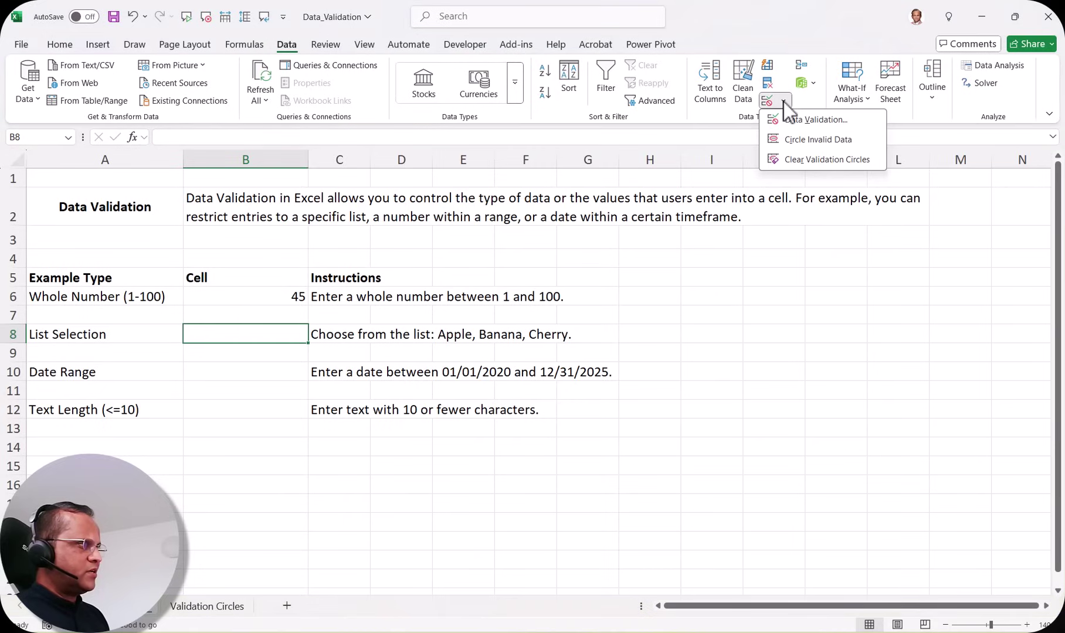
left_click(815, 120)
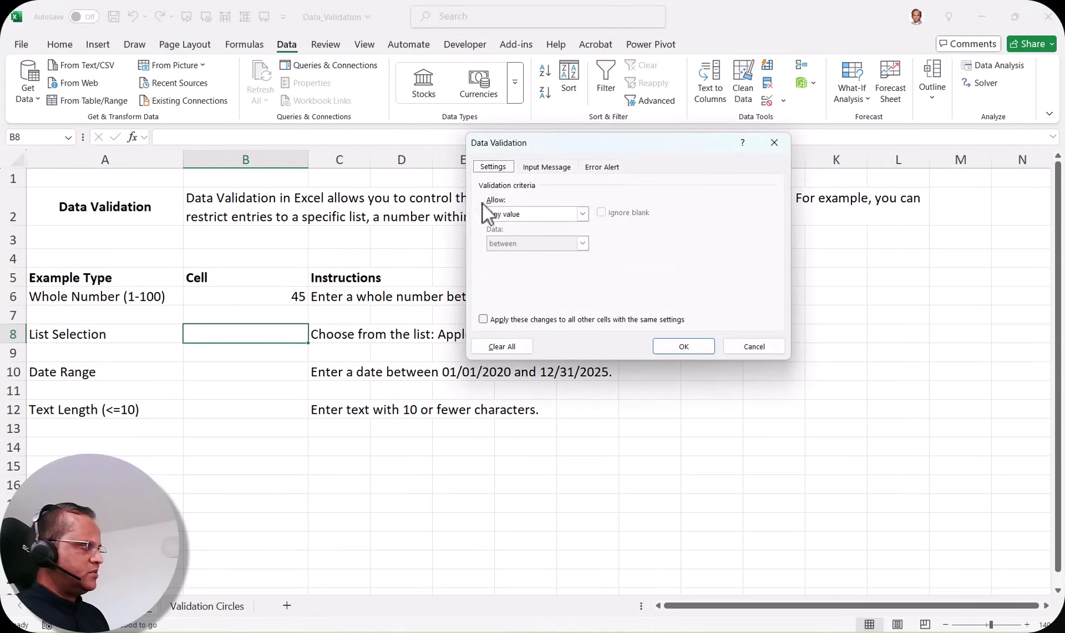
left_click(586, 213)
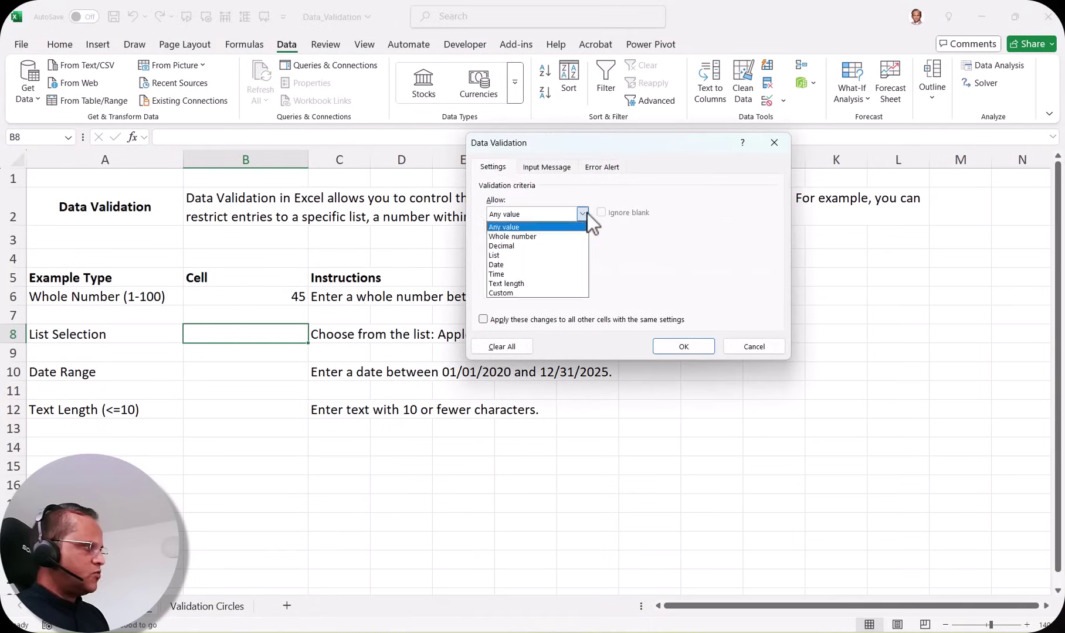
left_click(522, 257)
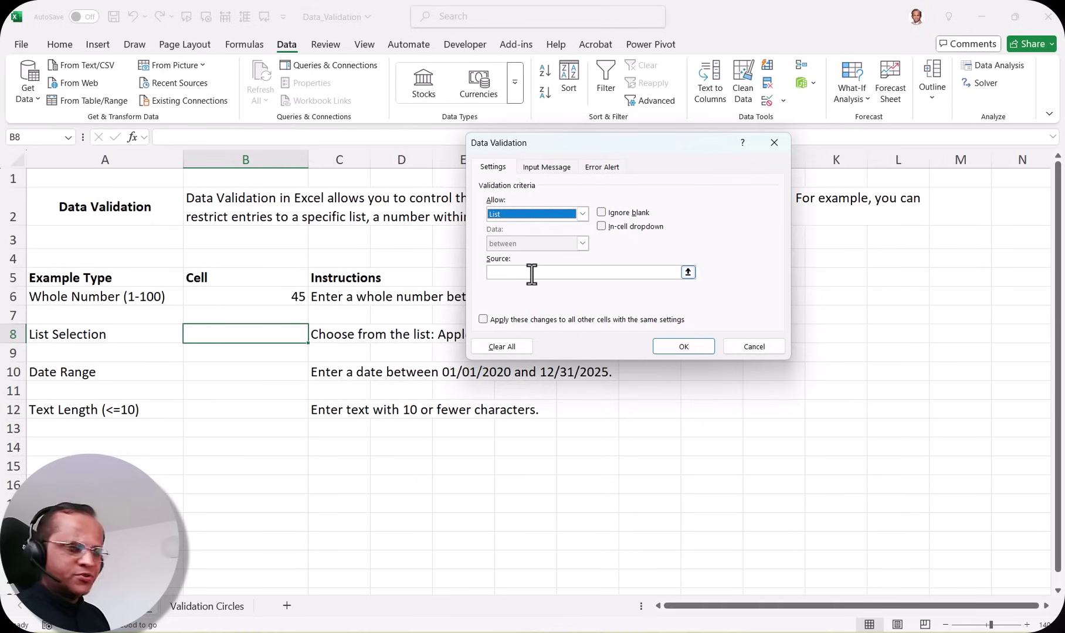
left_click_drag(565, 143, 674, 102)
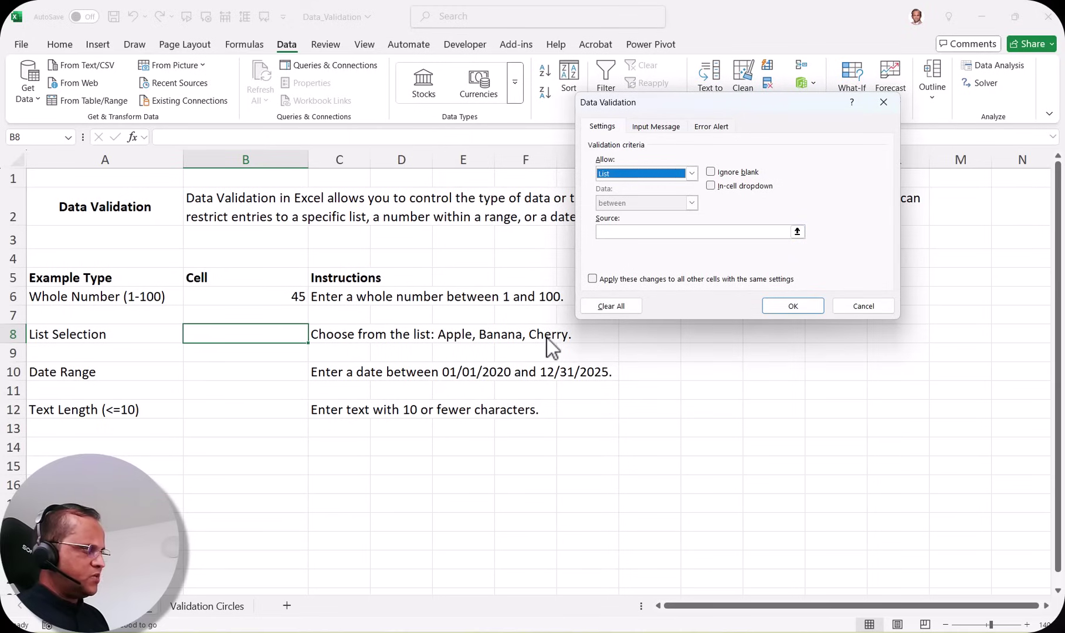
left_click(630, 231)
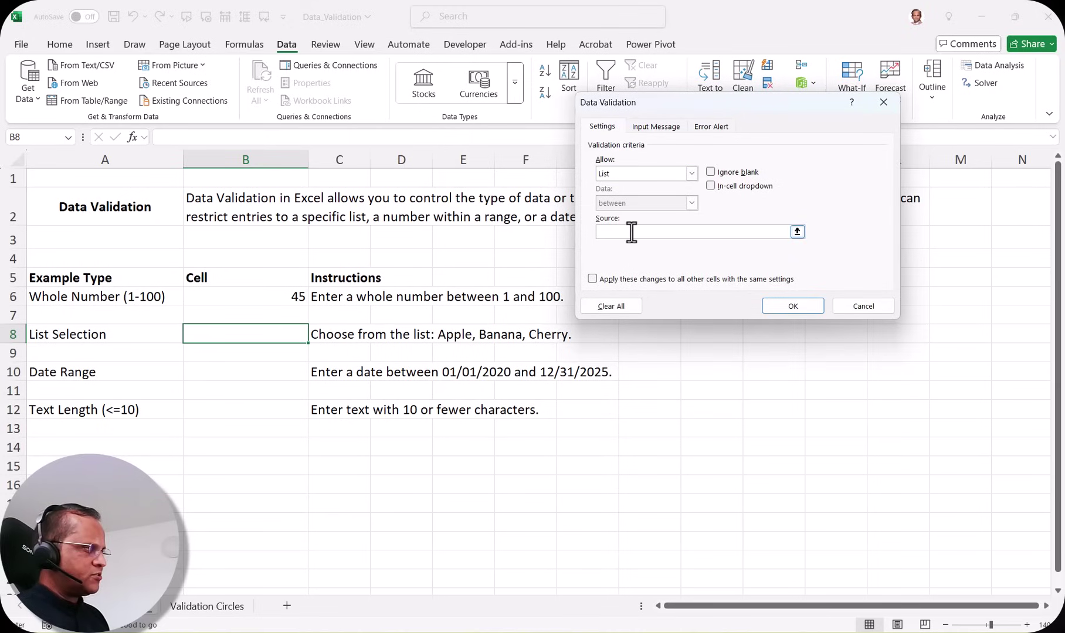
type("Apple;Banana;Cherry")
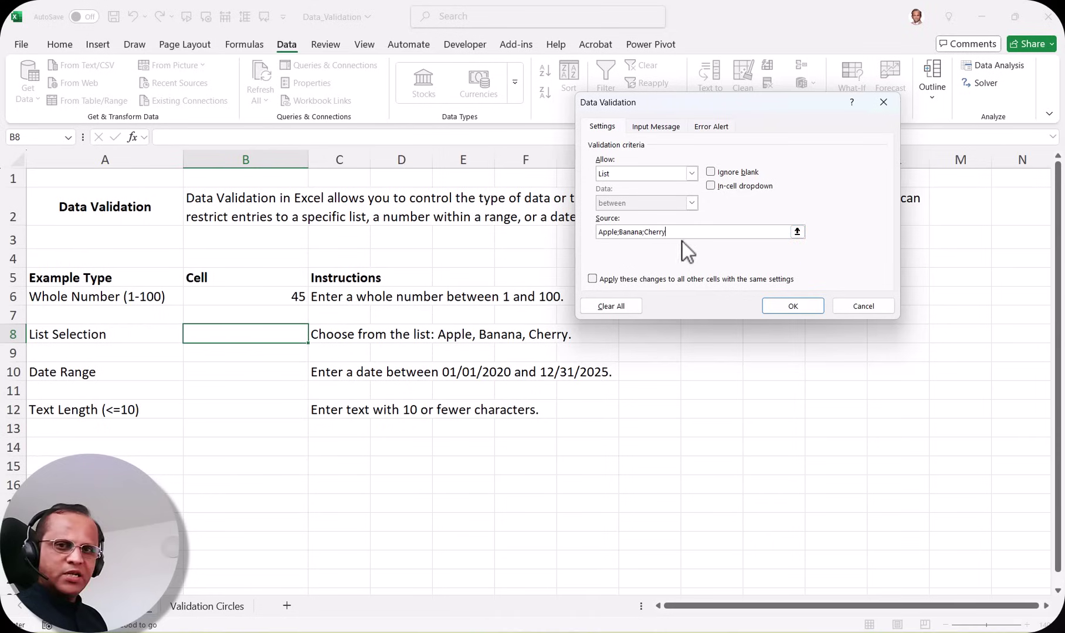
left_click(805, 310)
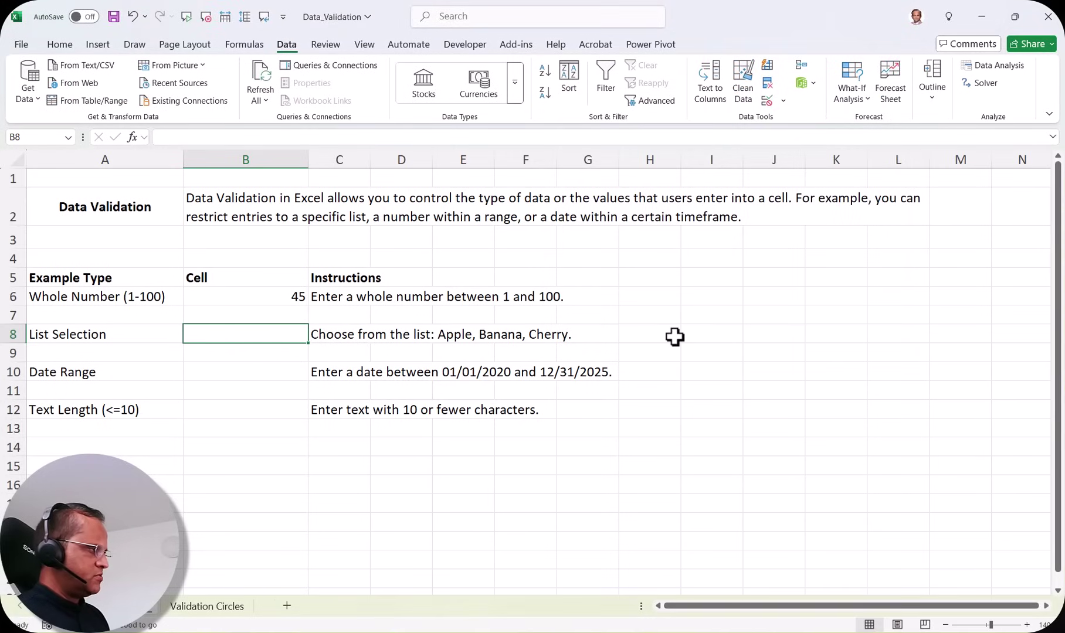
left_click(710, 334)
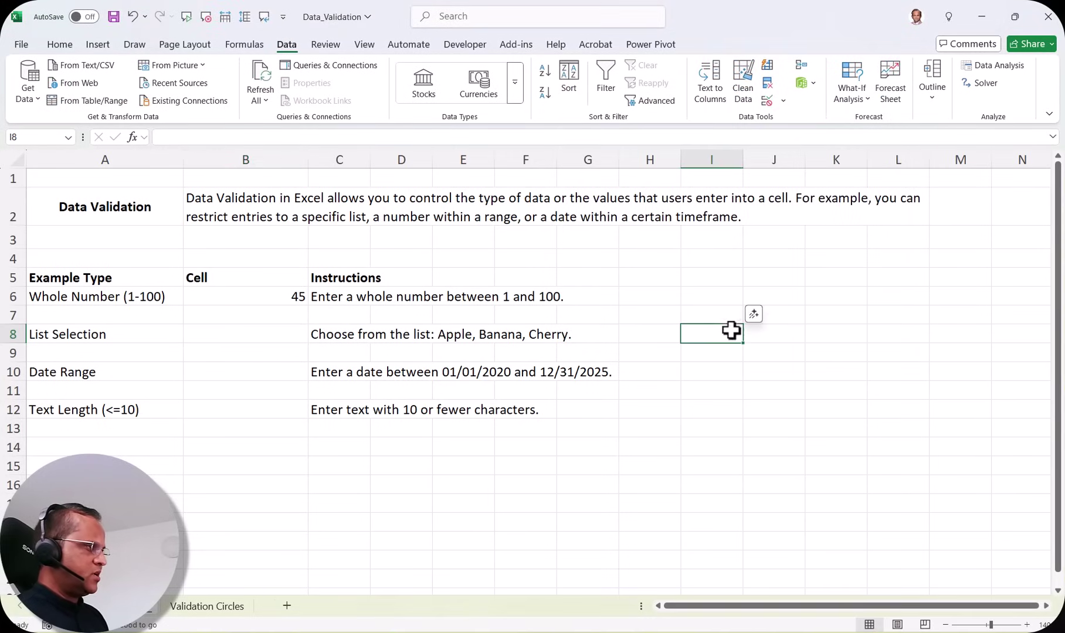
Step: Add a List rule with source Apple;Banana;Cherry to I8
left_click(783, 103)
left_click(795, 120)
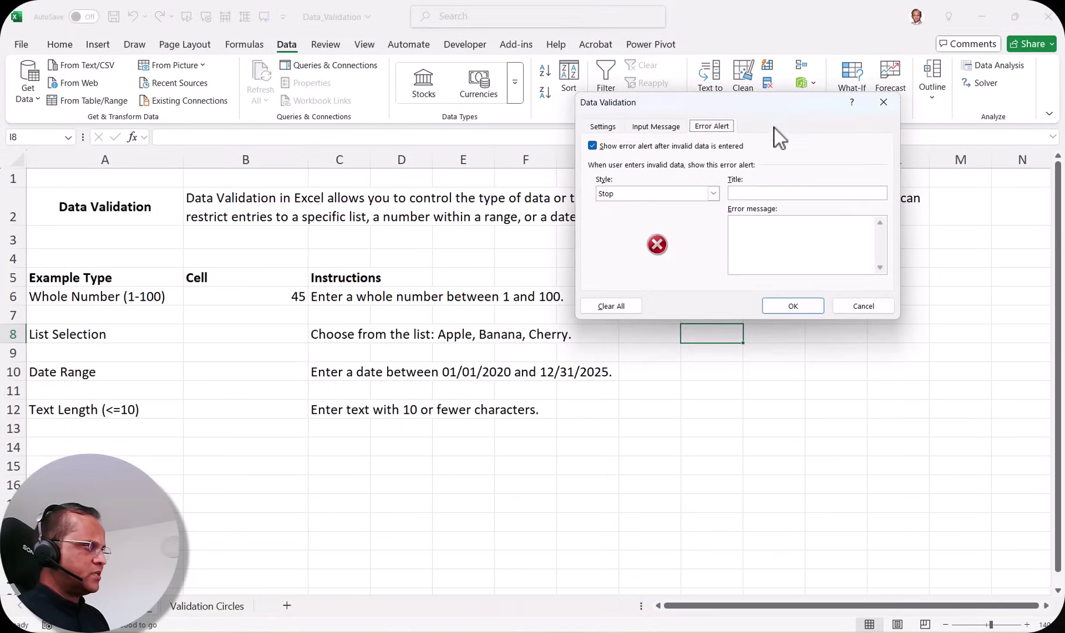
left_click(693, 173)
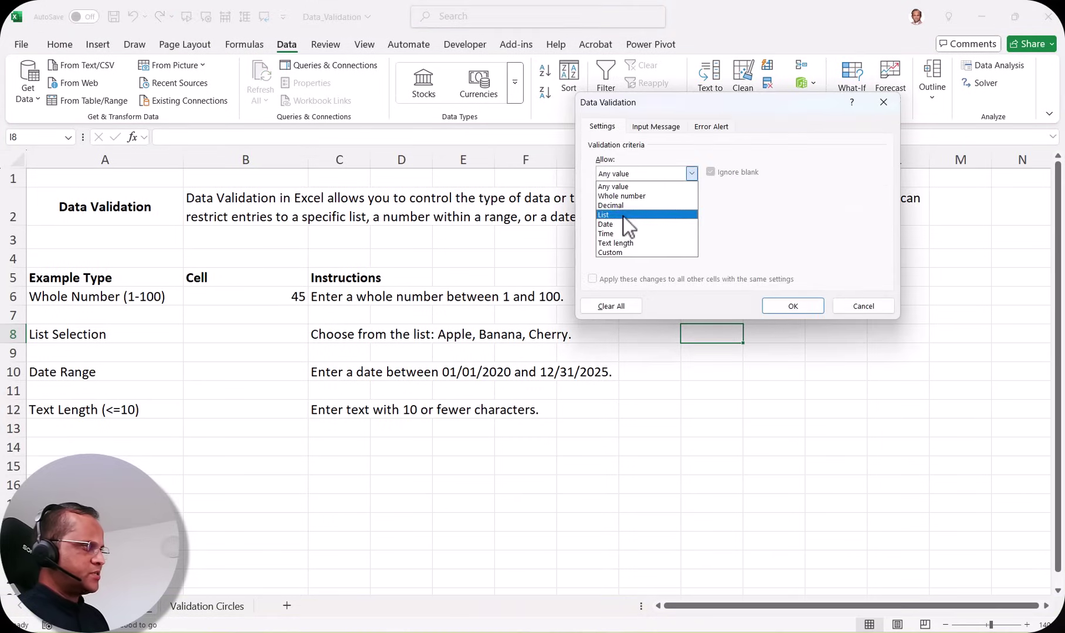
left_click(623, 214)
type("Ap")
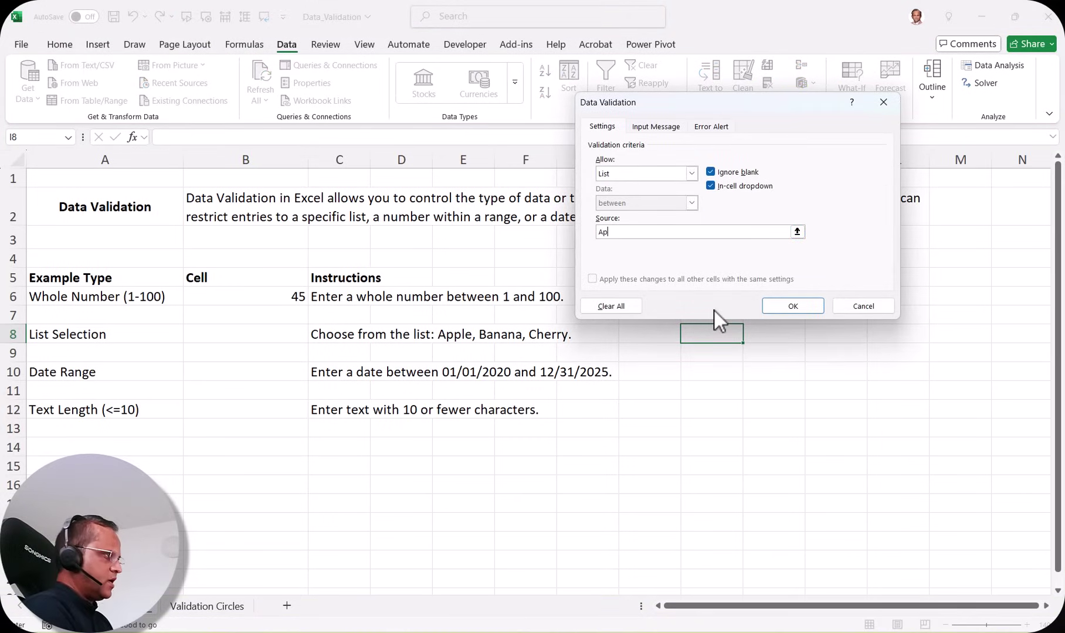
type("ple;Banana")
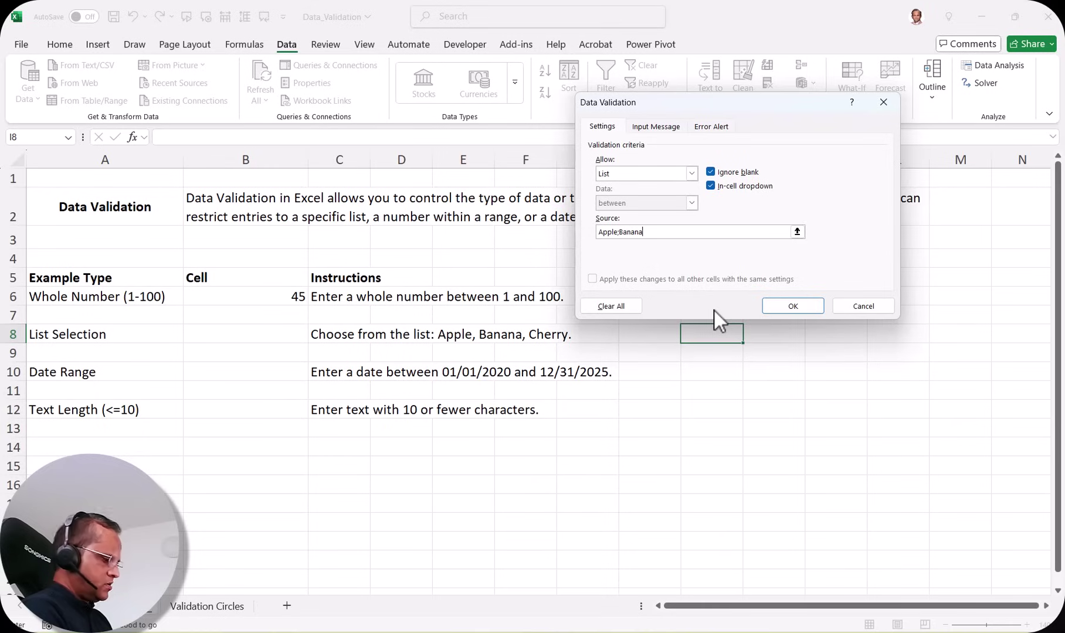
type(";Cherry")
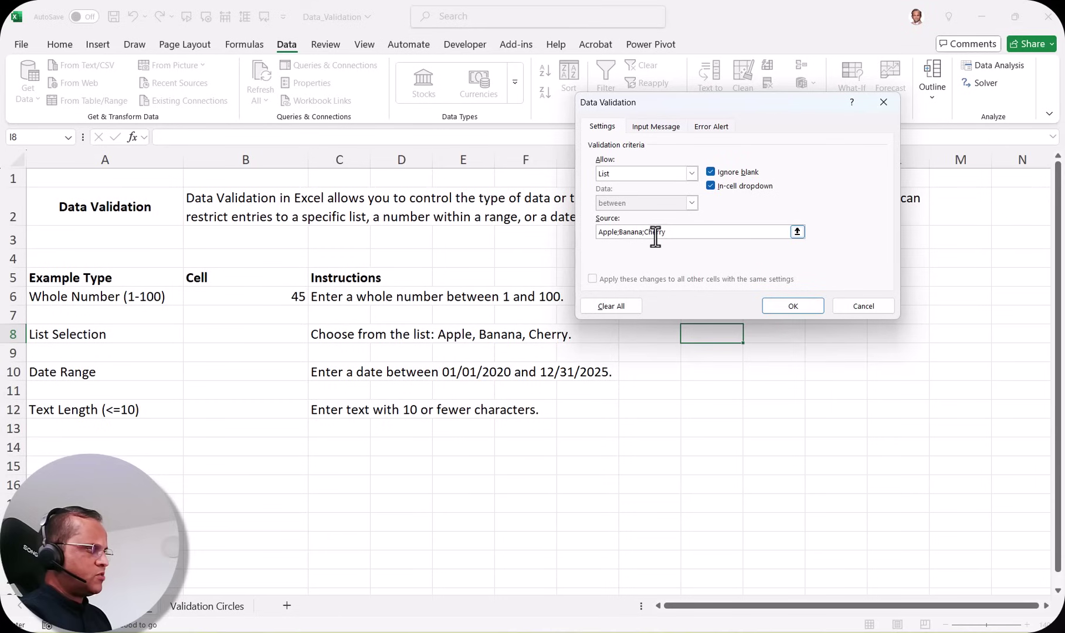
left_click(805, 305)
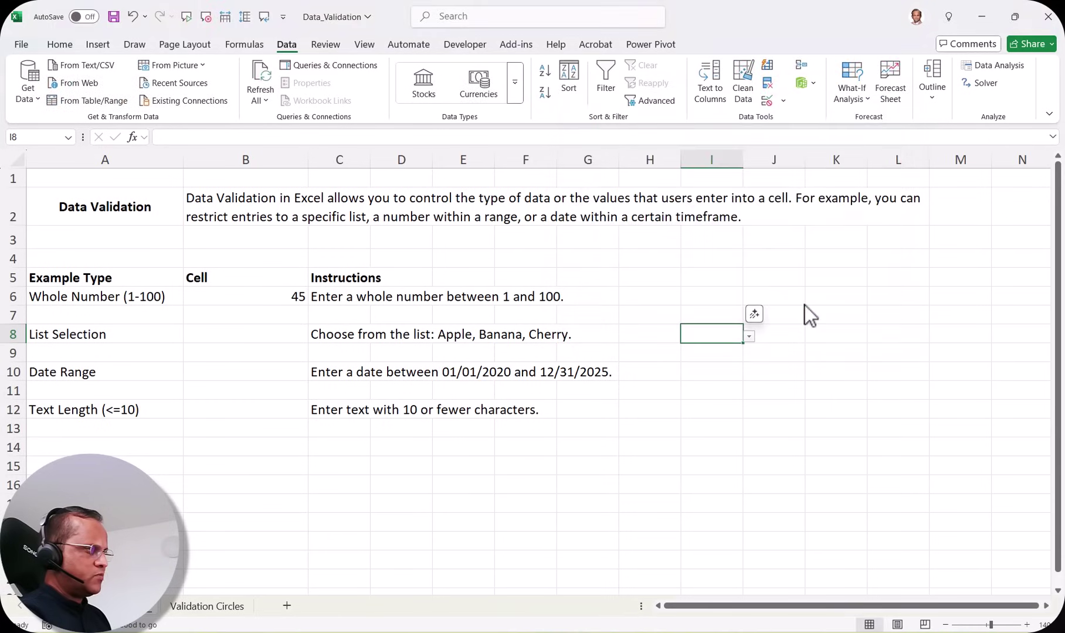
Step: Choose Apple in I8 and fill it with its dropdown down to I11
left_click(749, 337)
left_click(693, 350)
left_click_drag(744, 343, 744, 400)
Step: Pick Banana, Cherry and Banana for I9–I11, then add a new blank worksheet
left_click(737, 358)
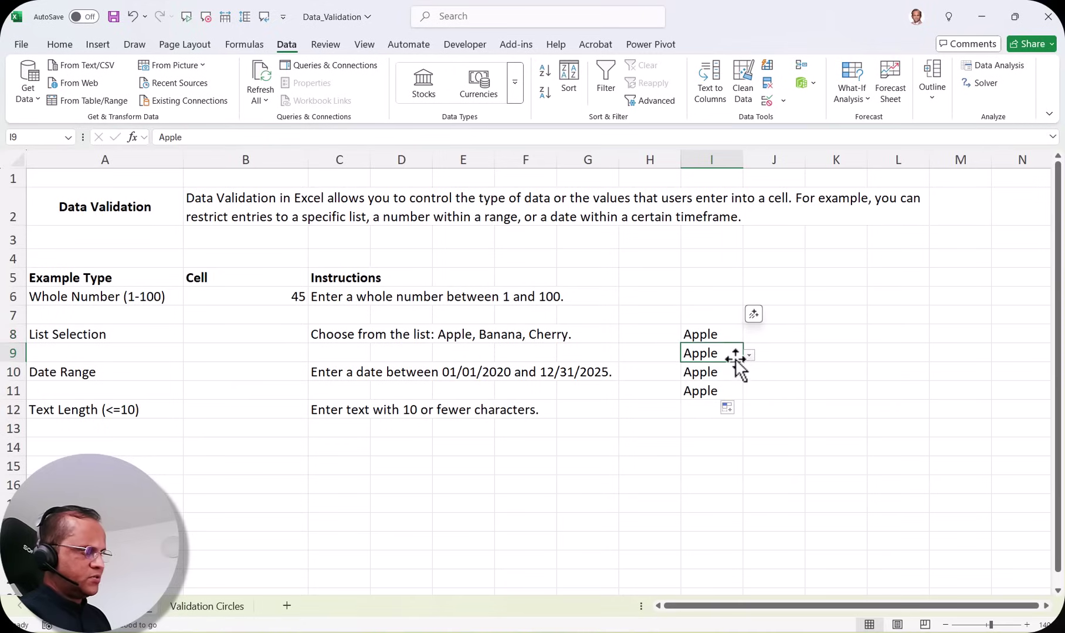
left_click(750, 355)
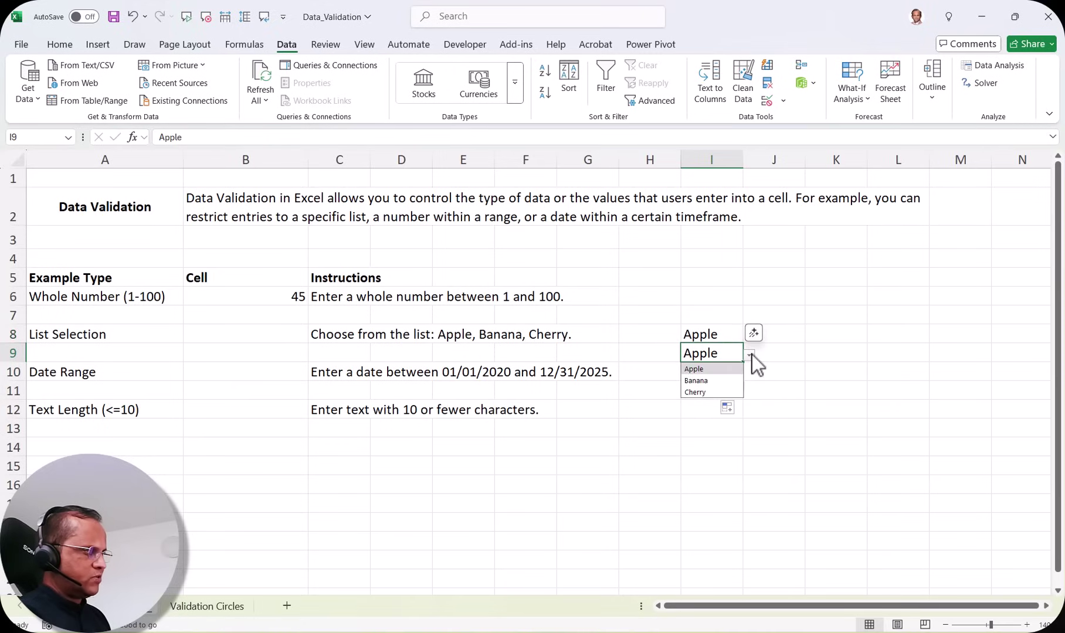
left_click(697, 381)
key("Down")
left_click(751, 374)
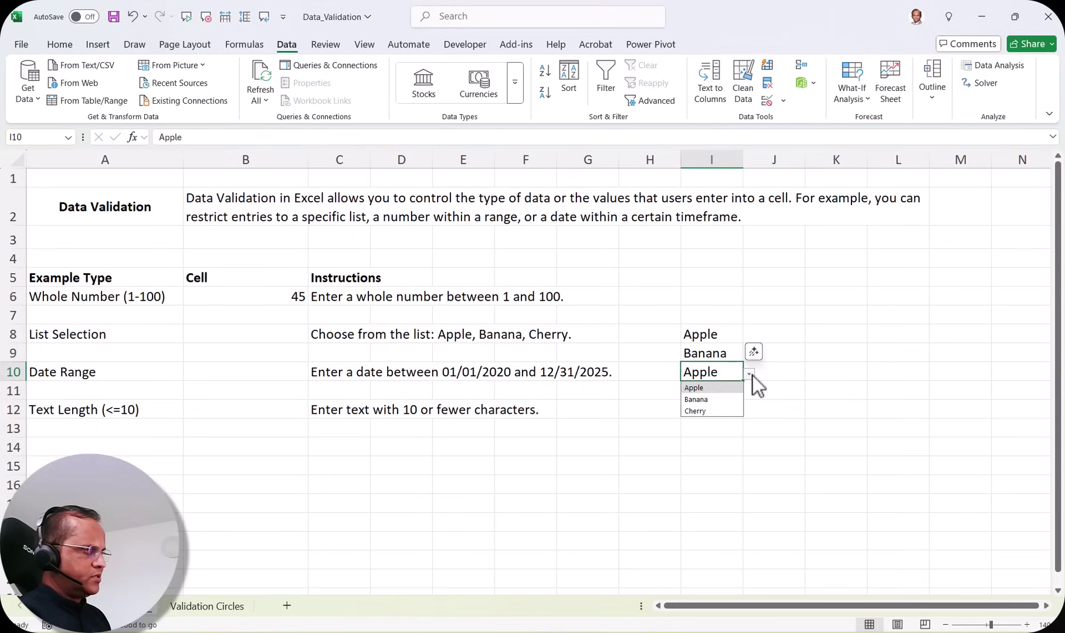
left_click(721, 409)
left_click(735, 394)
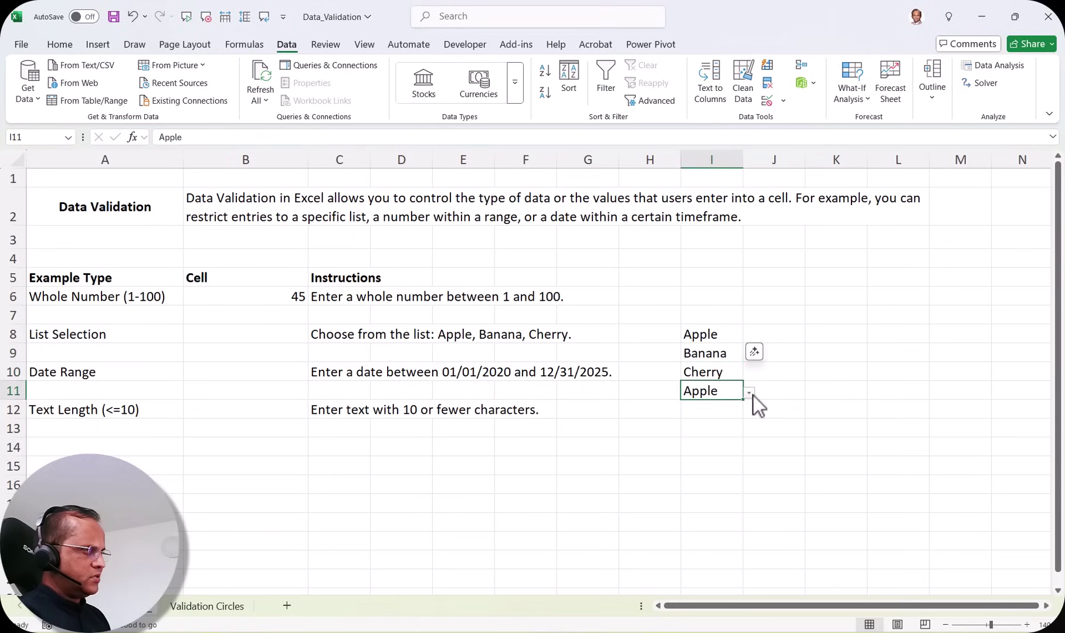
left_click(750, 394)
left_click(725, 417)
left_click(717, 337)
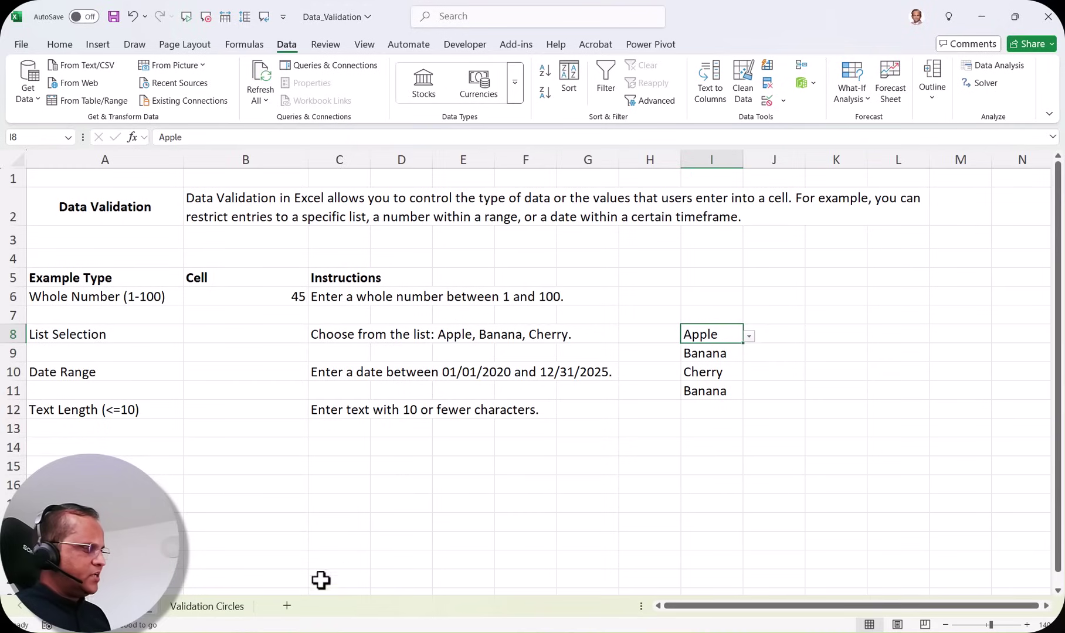
left_click(287, 607)
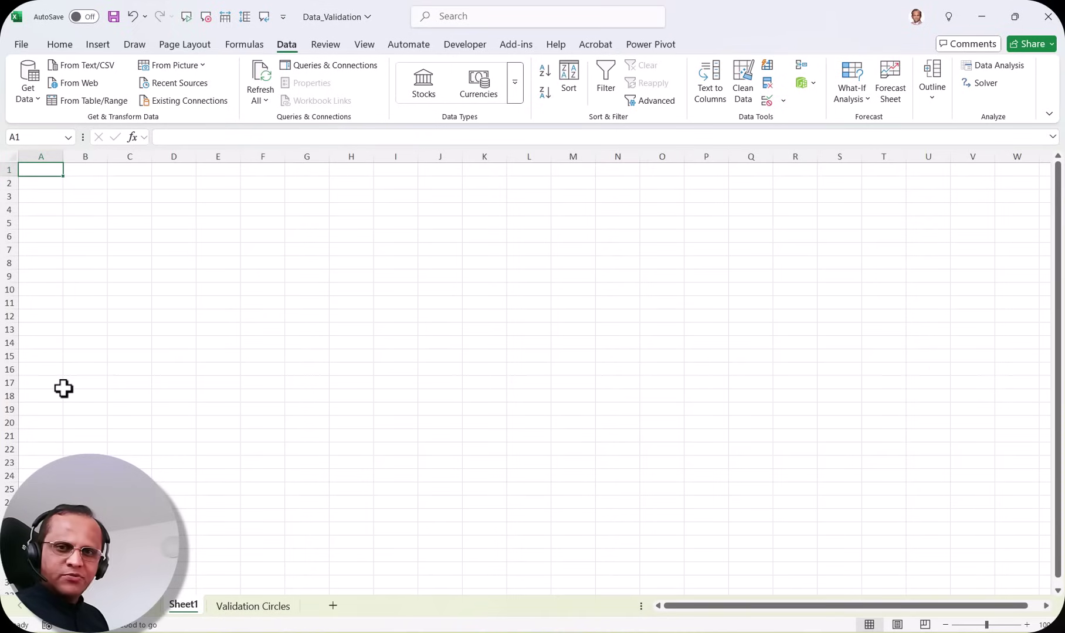
Step: On Sheet1, widen column D for the country list from Germany, then return to Validation Circles
left_click(126, 606)
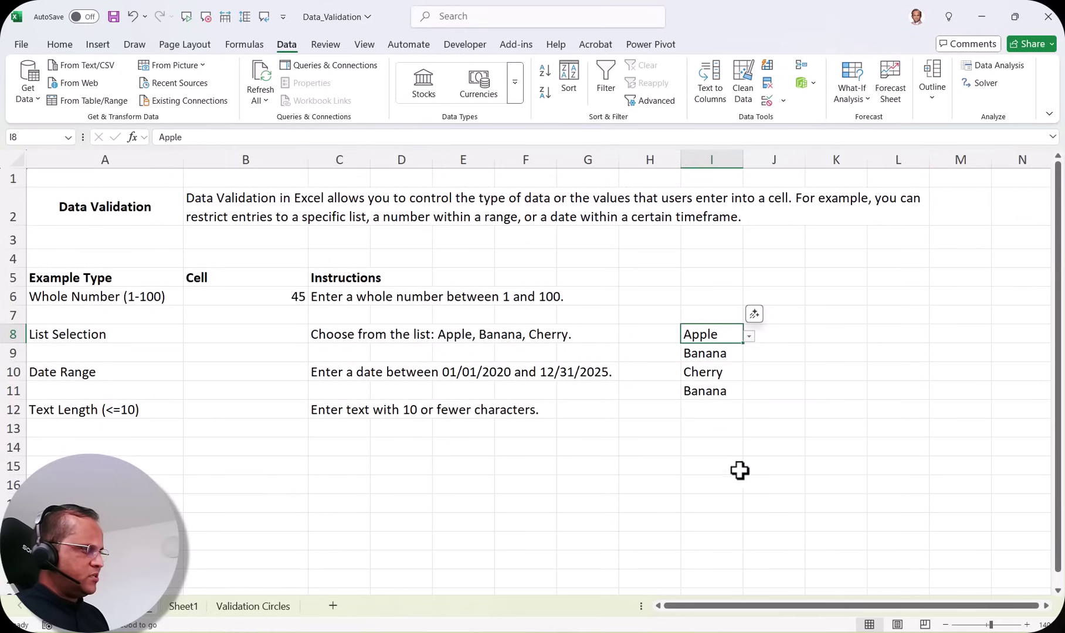
left_click(716, 450)
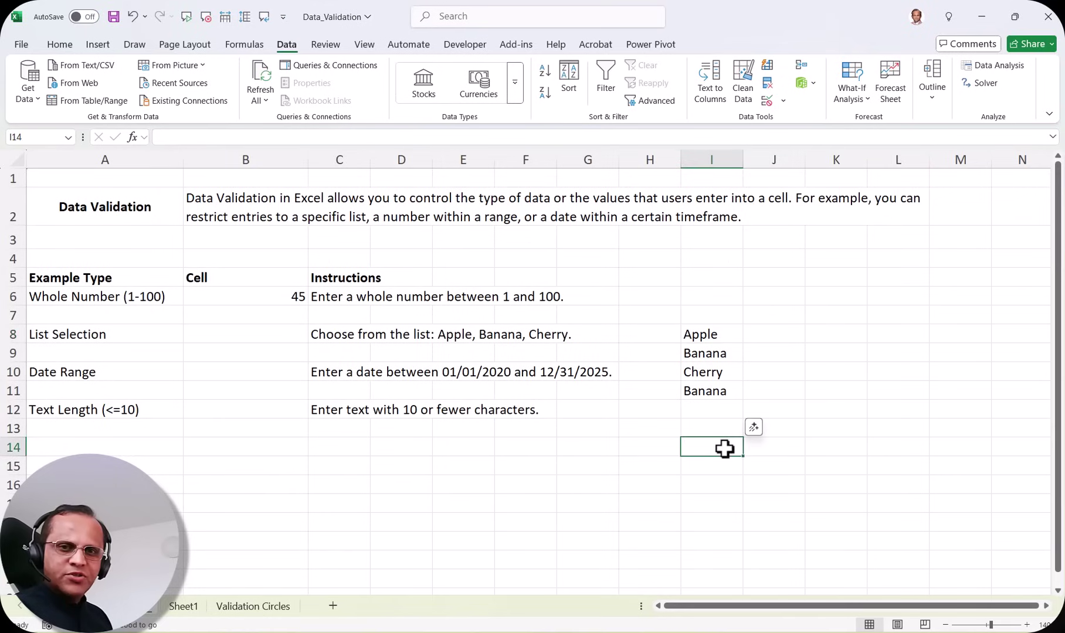
left_click(180, 608)
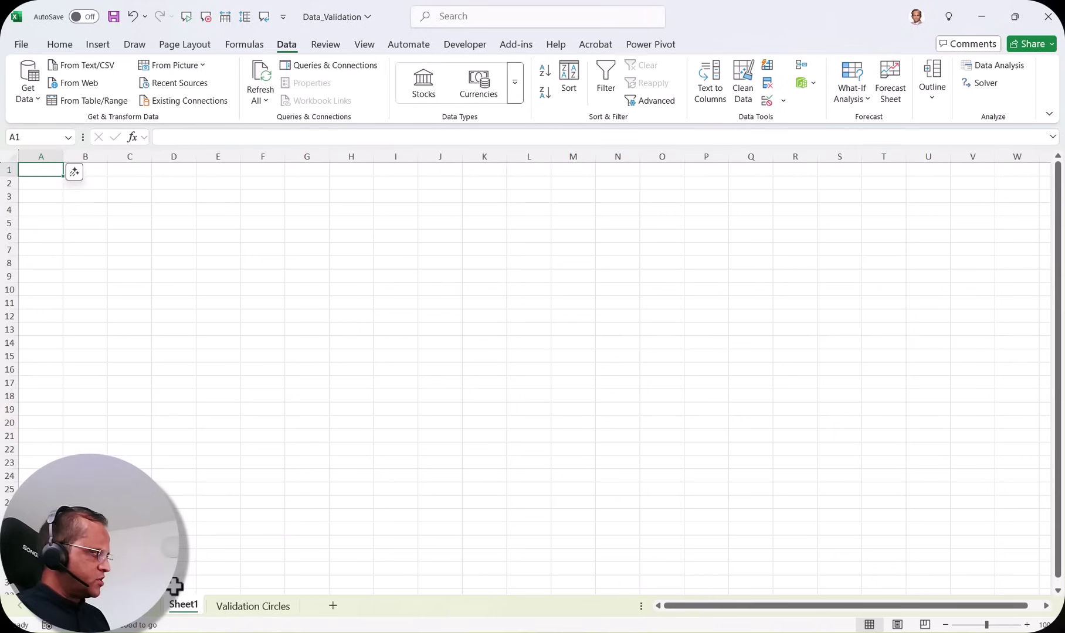
left_click(183, 197)
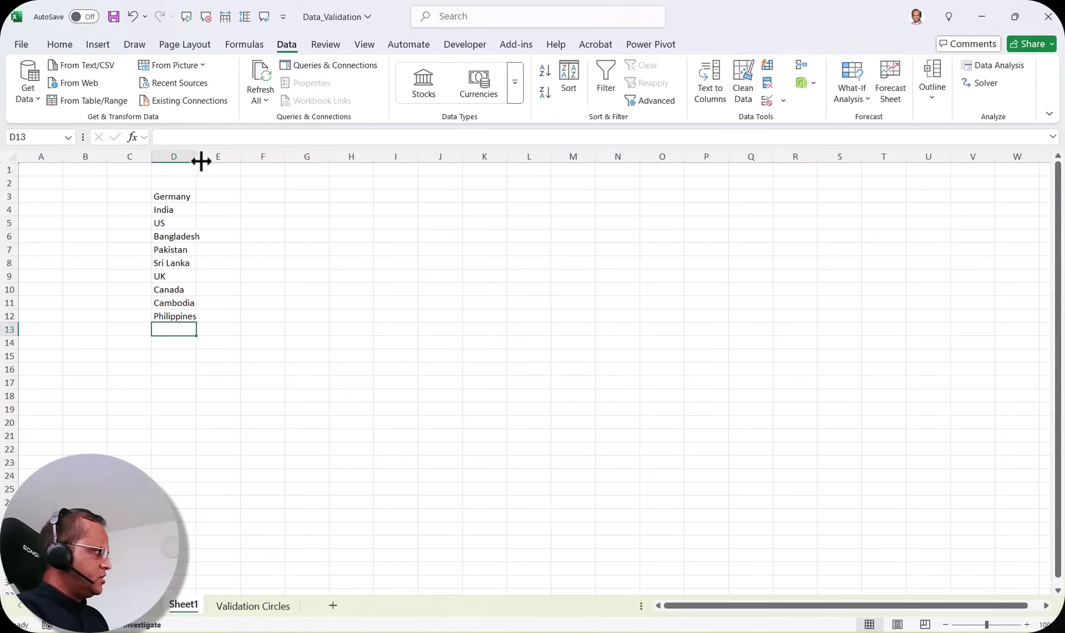
left_click_drag(197, 160, 226, 163)
left_click(211, 201)
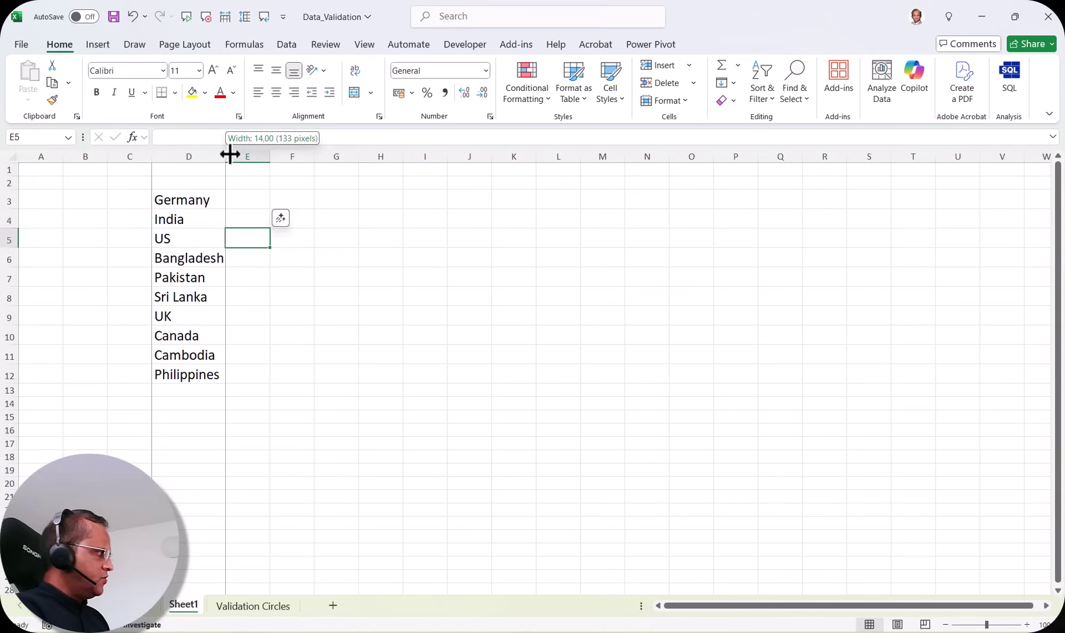
left_click_drag(230, 154, 246, 155)
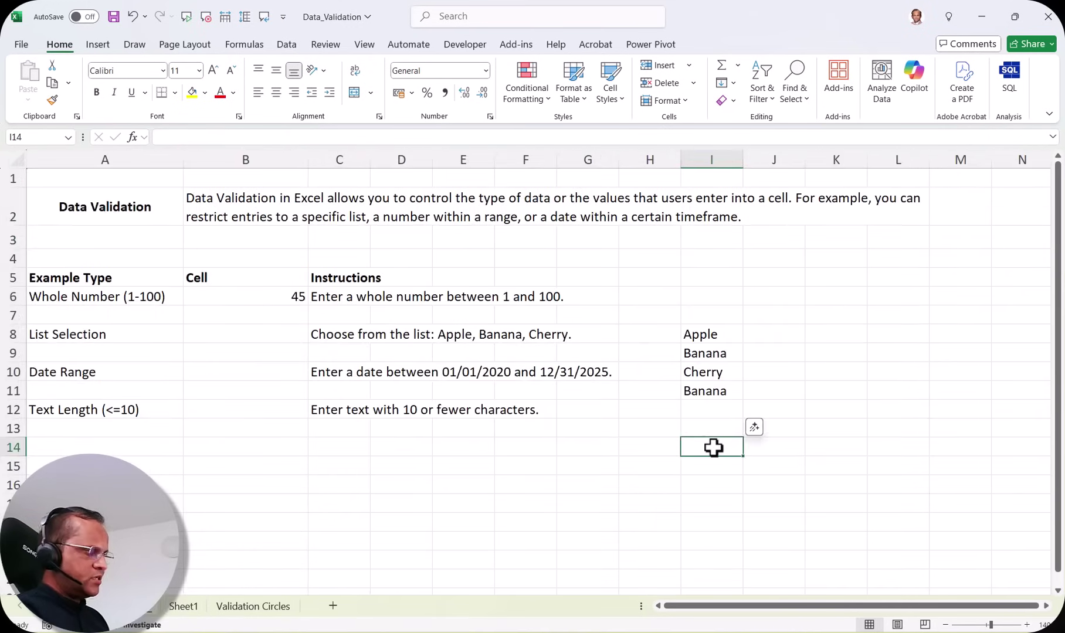
left_click(184, 607)
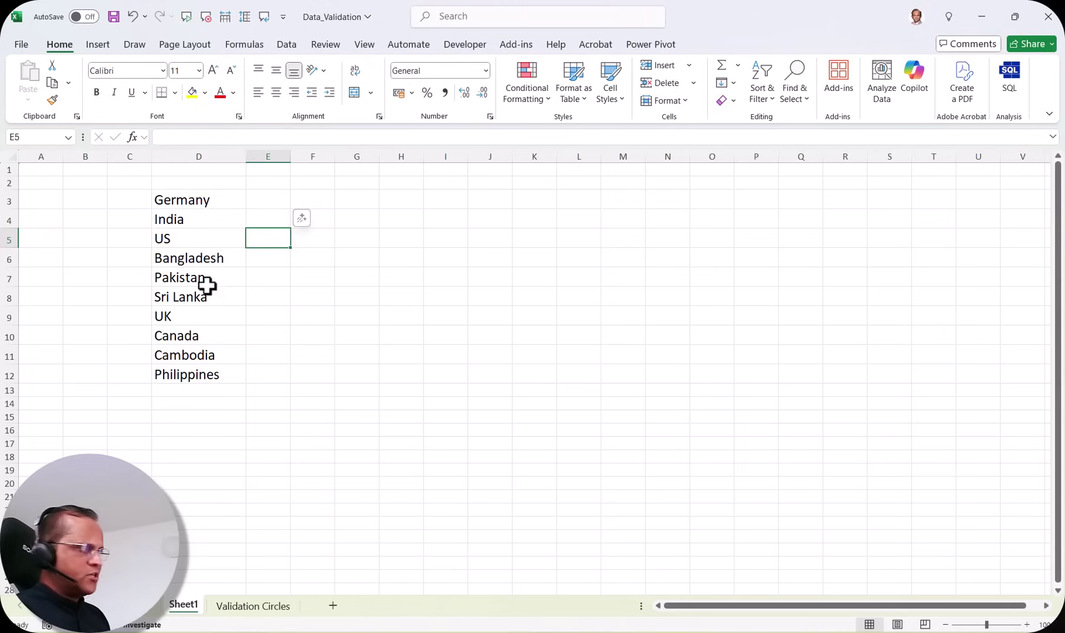
left_click(148, 612)
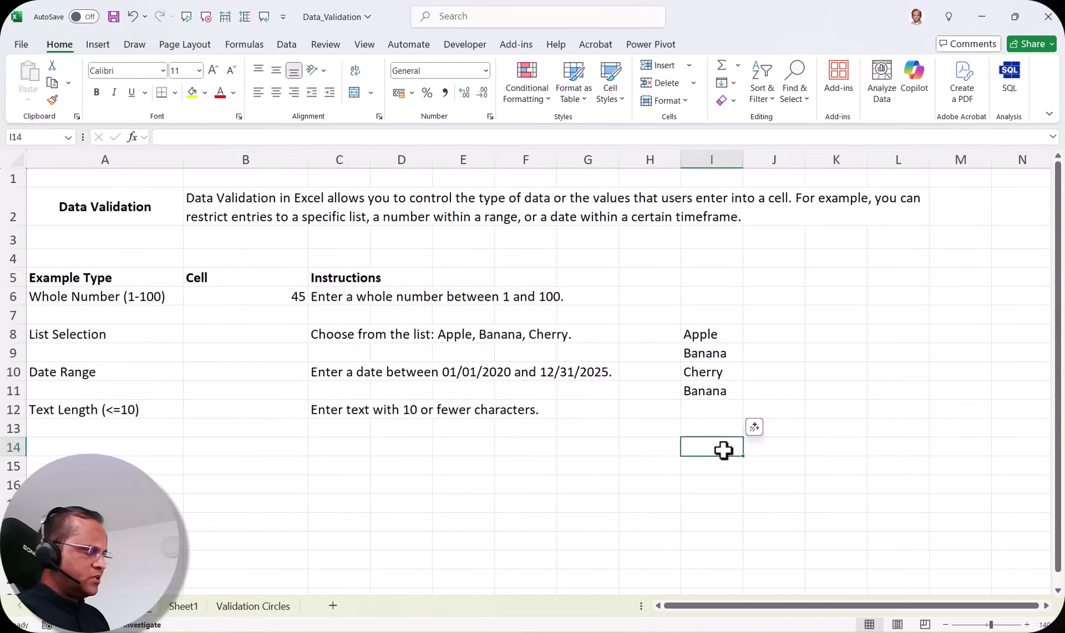
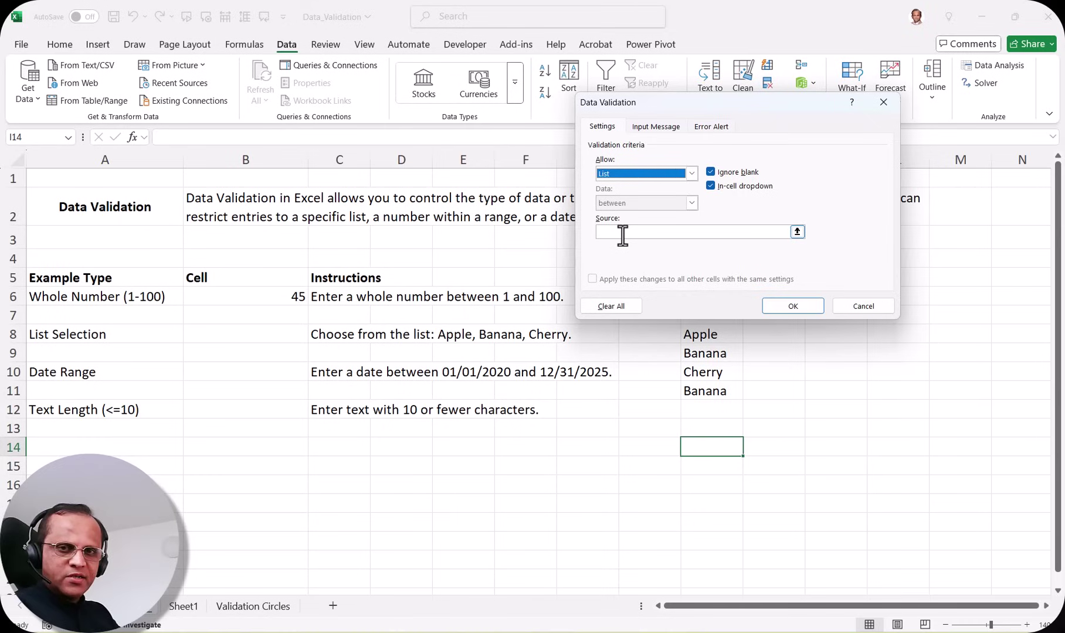
Step: Point the list source at Sheet1 cells D3:D12, the ten countries from Germany to Philippines
left_click(798, 232)
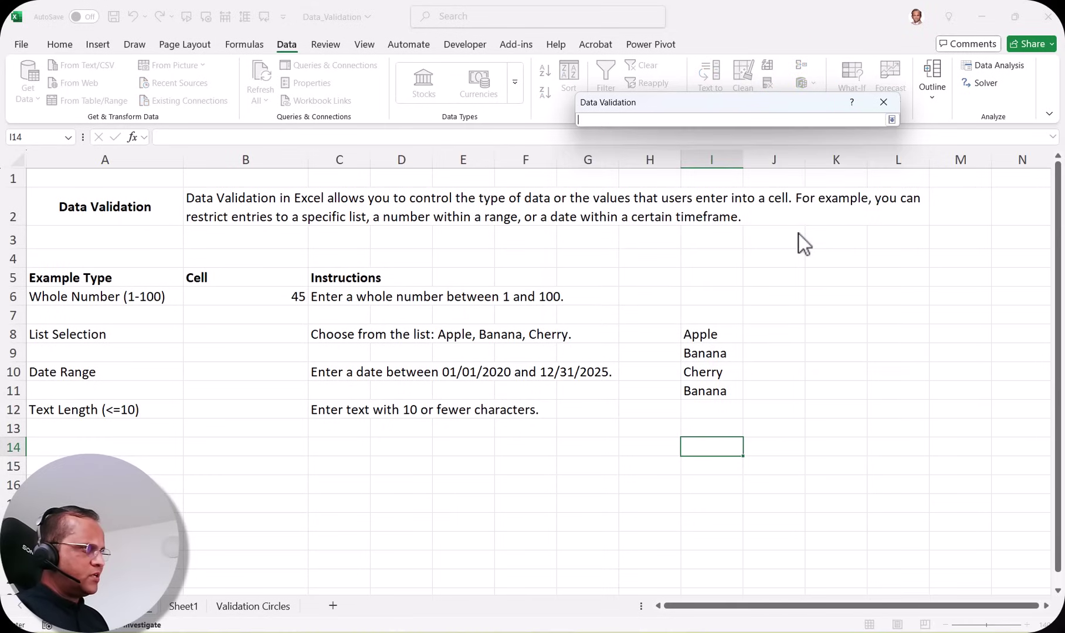
left_click(187, 607)
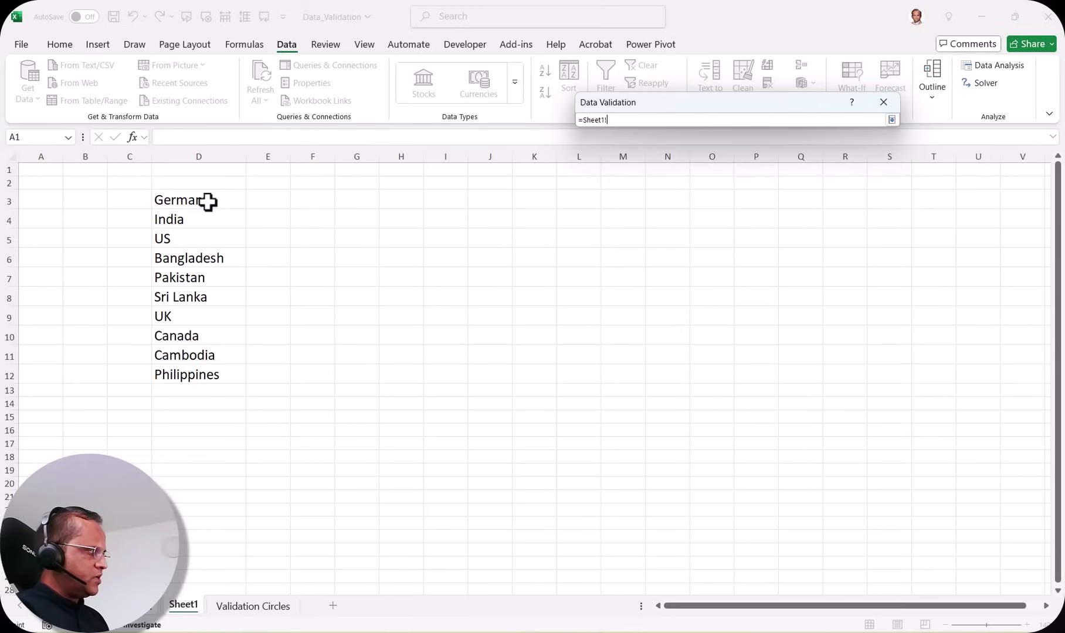
left_click_drag(208, 202, 212, 368)
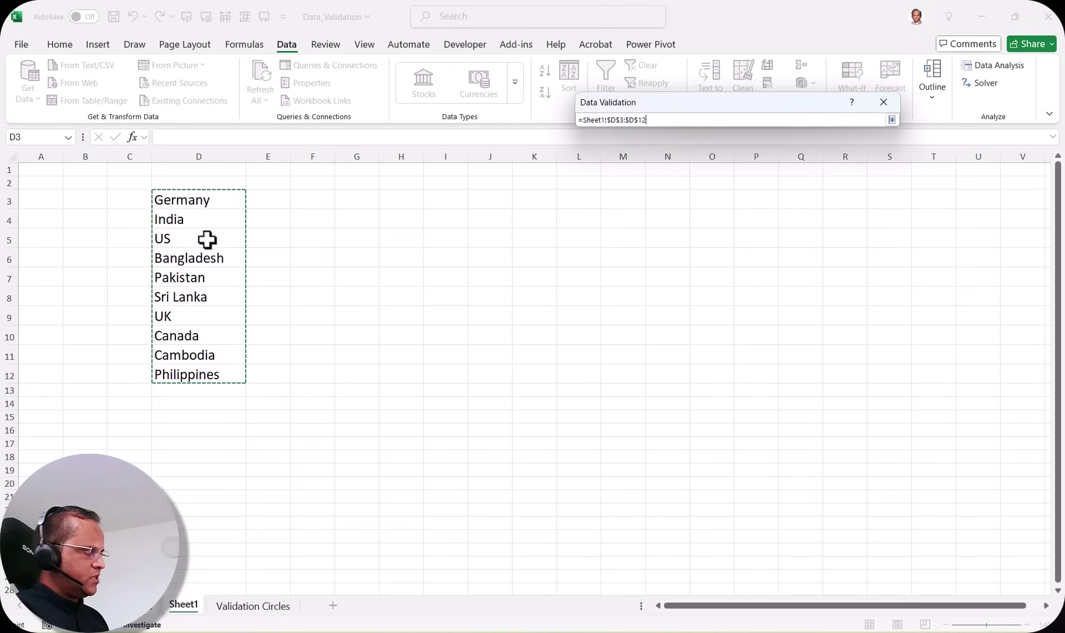
left_click_drag(619, 111, 581, 251)
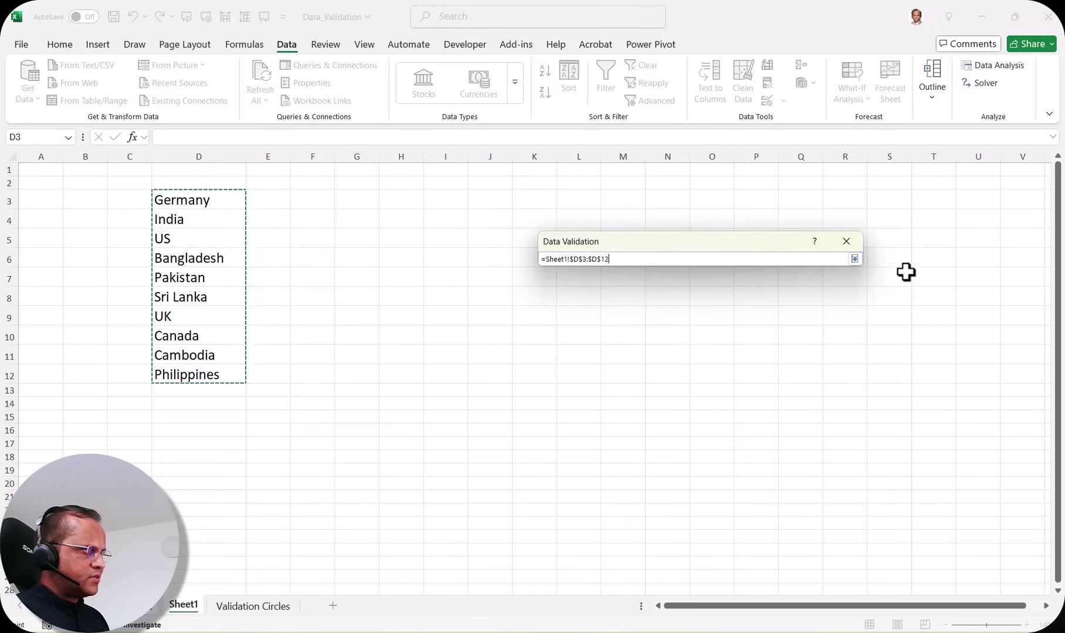
Step: Apply the country list to I14 and test it by picking Bangladesh, Sri Lanka, India and Germany
left_click(856, 259)
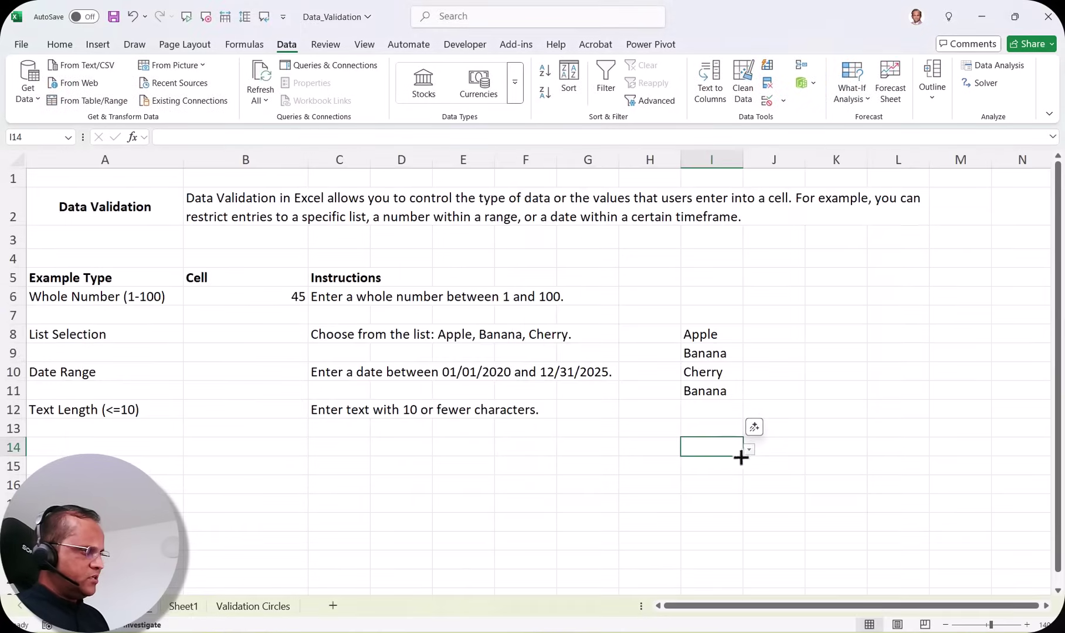
left_click(749, 450)
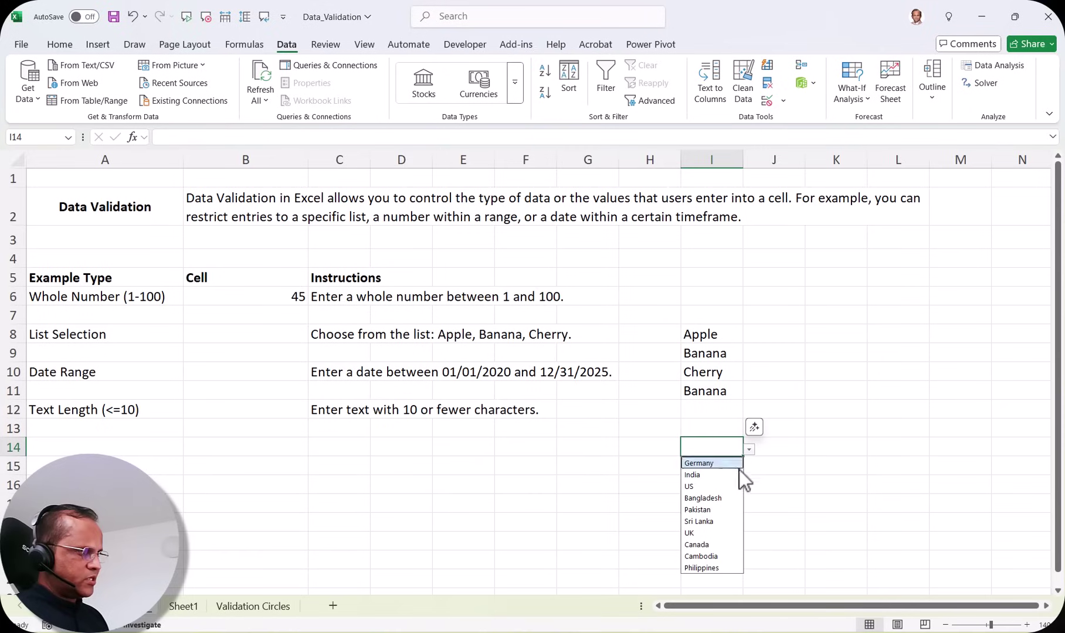
left_click(726, 500)
left_click(750, 452)
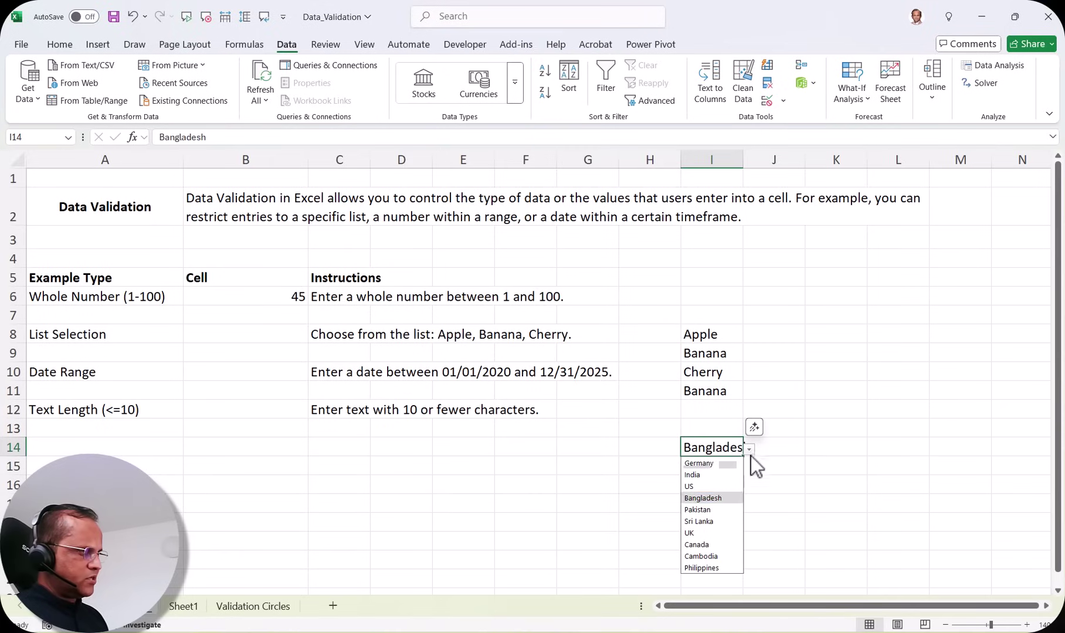
left_click(721, 522)
left_click(750, 451)
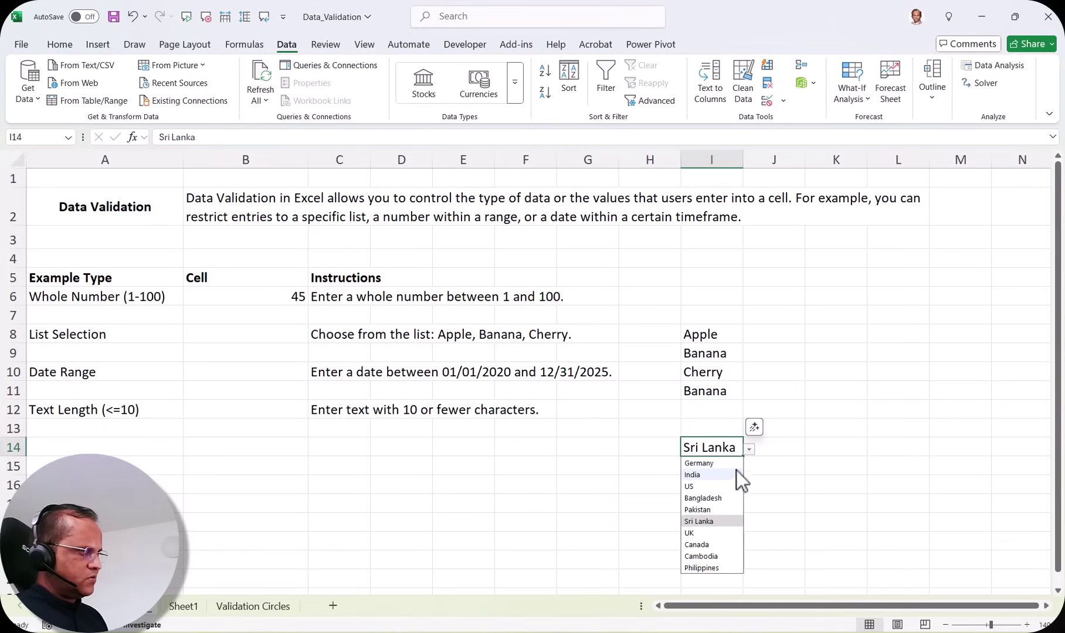
left_click(734, 476)
left_click(749, 451)
left_click(745, 462)
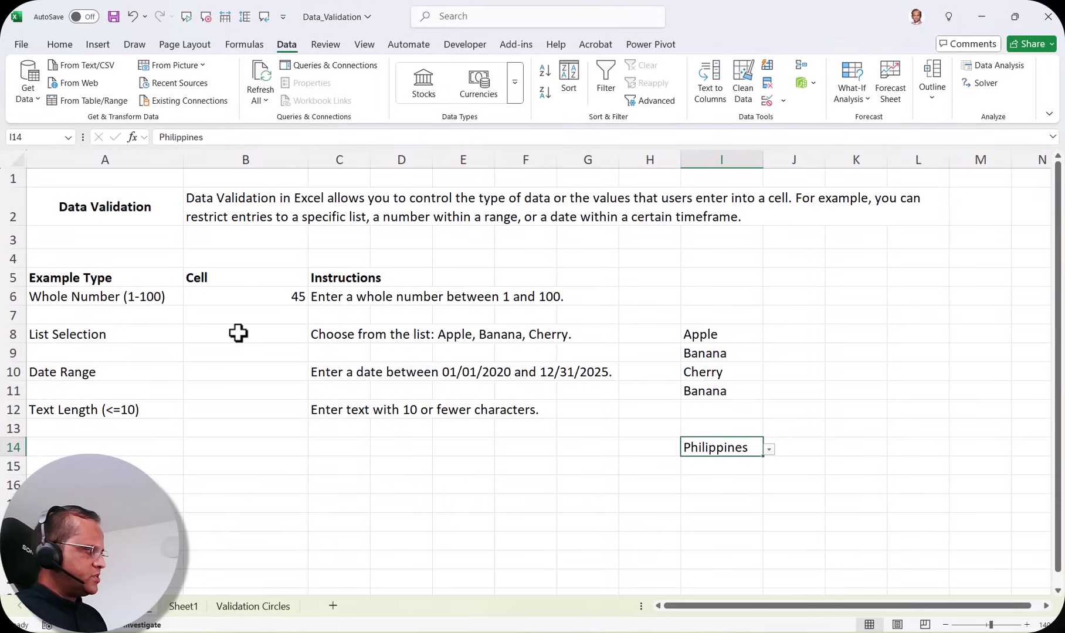
left_click(235, 374)
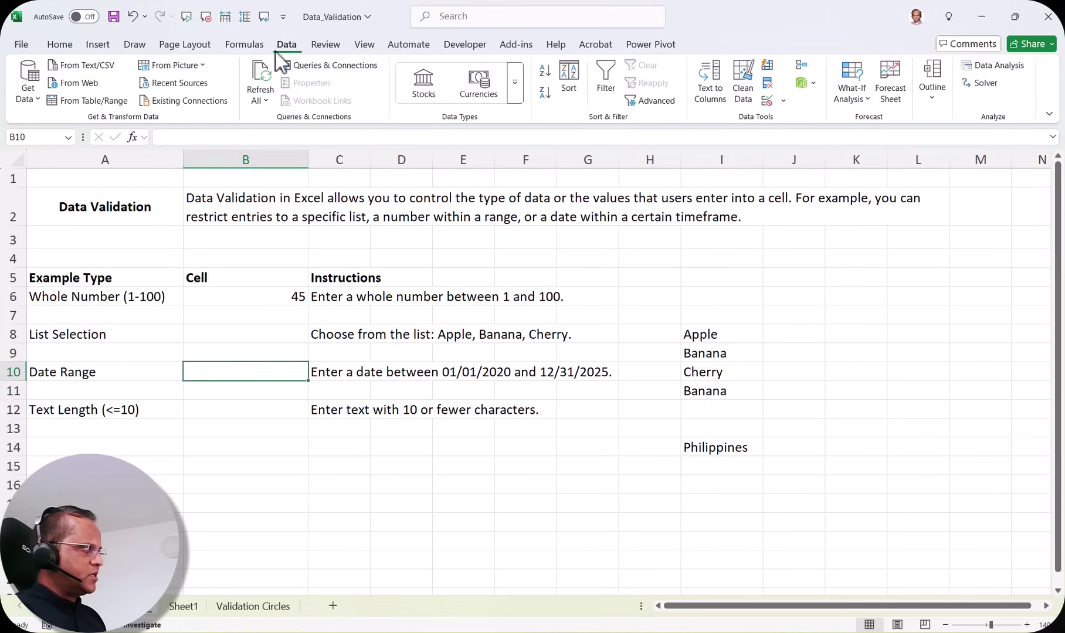
Step: Allow only dates between 01/01/2020 and 31/12/2025 in cell B10
left_click(783, 102)
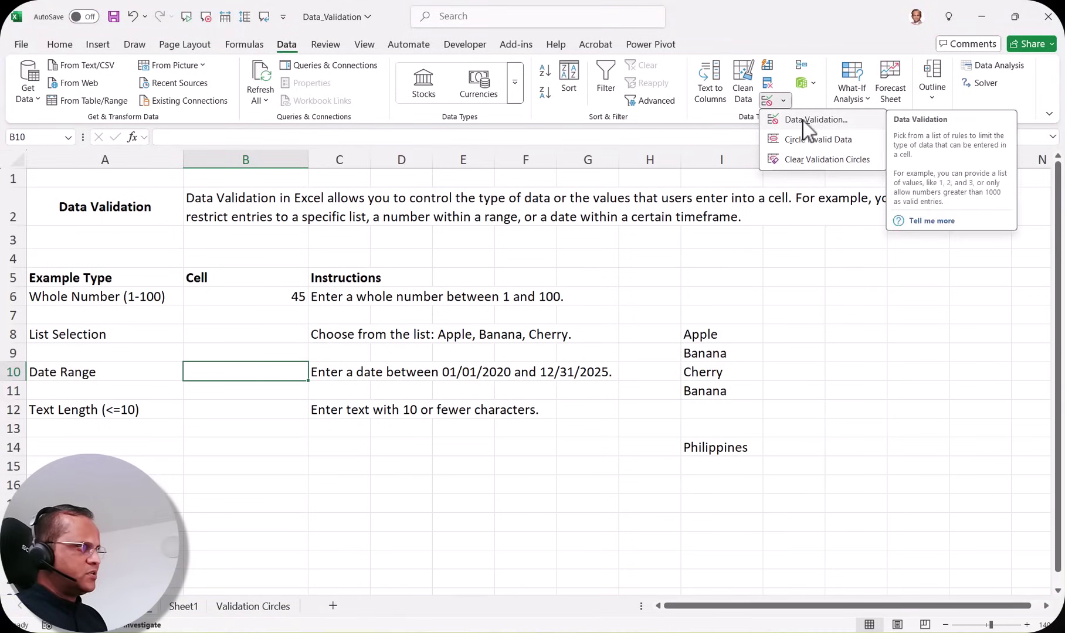
left_click(803, 120)
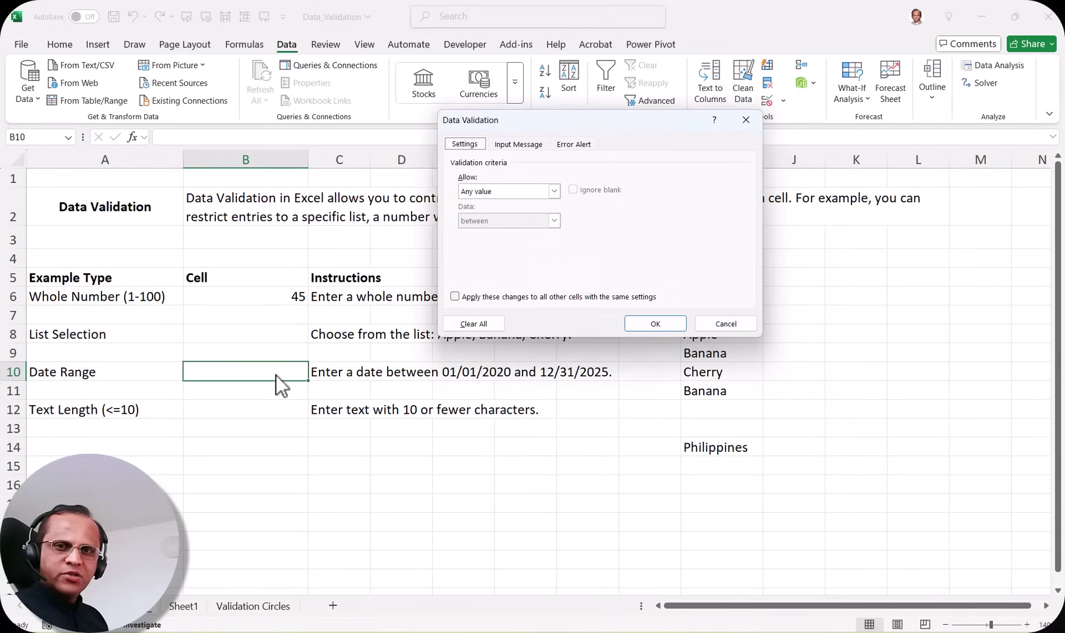
left_click(554, 190)
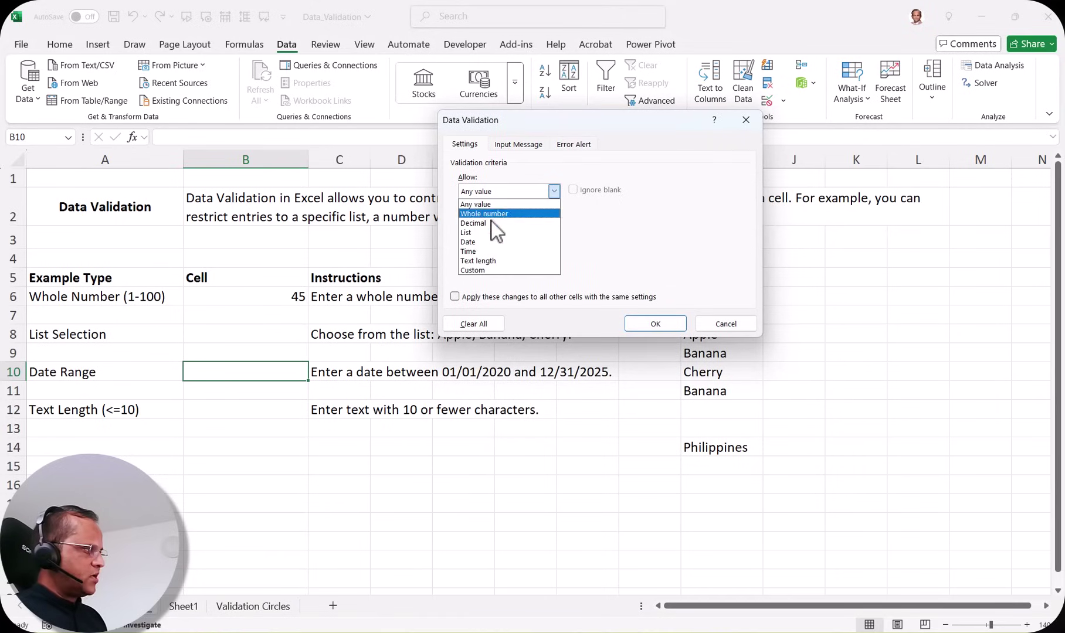
left_click(478, 242)
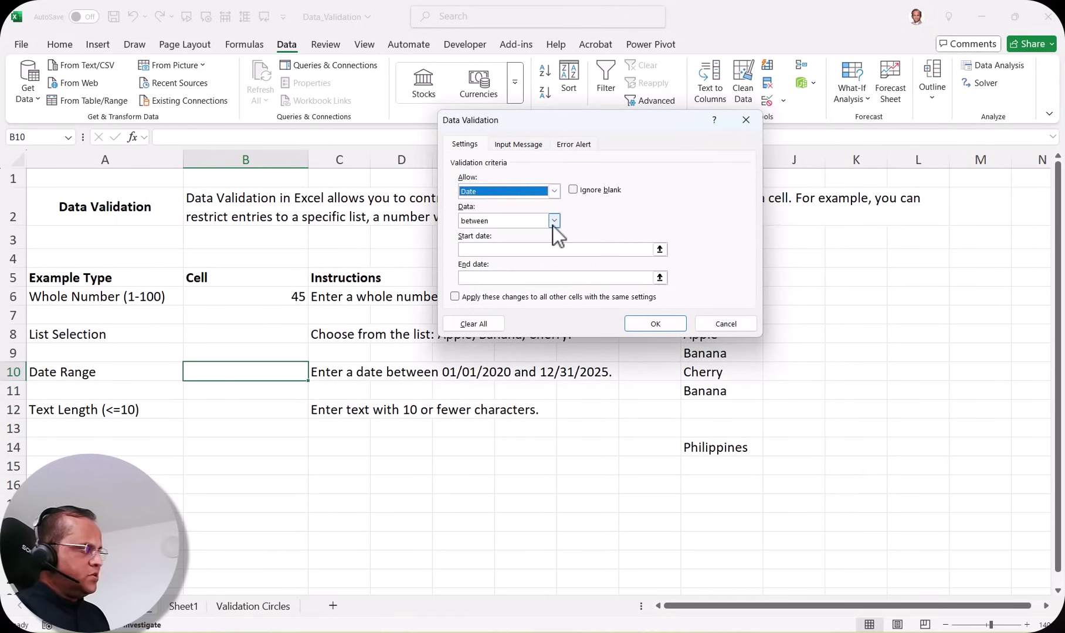
left_click(554, 221)
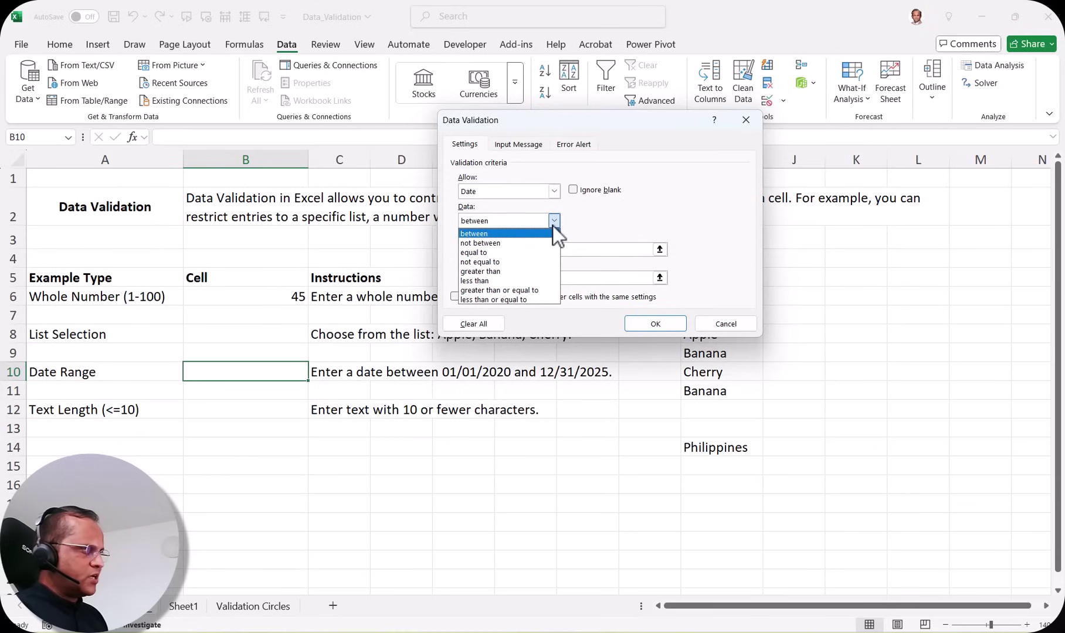
left_click(487, 235)
left_click(479, 249)
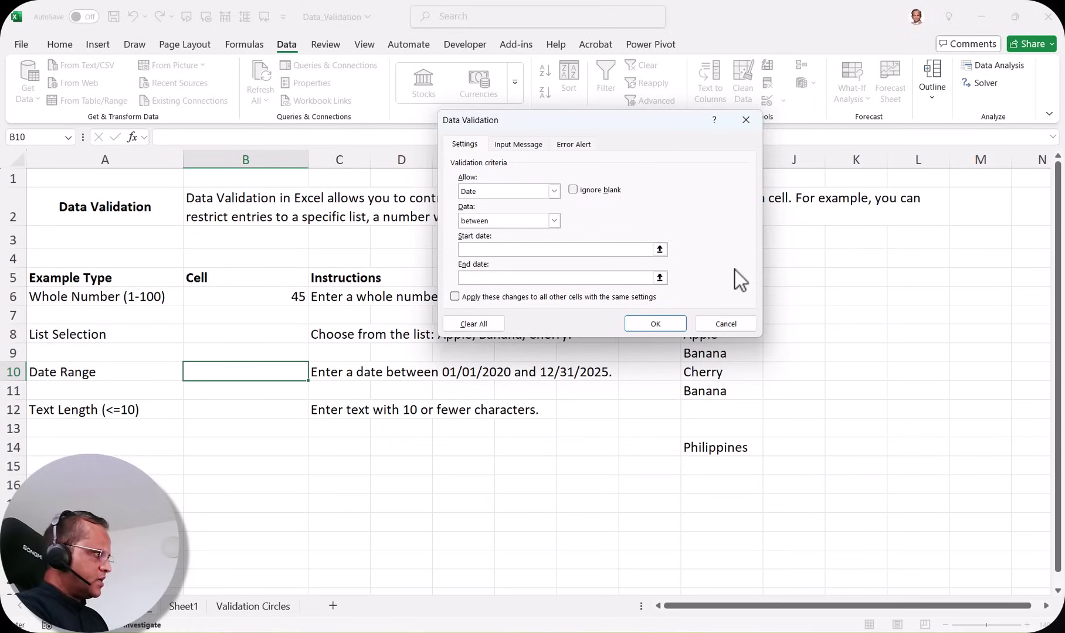
type("01/")
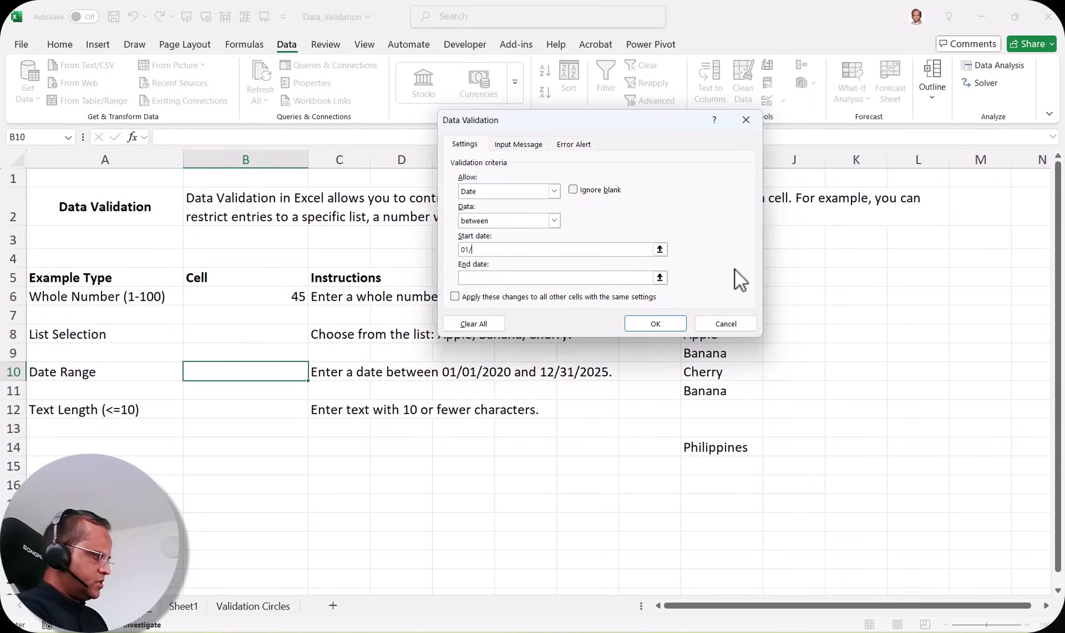
type("01/2020")
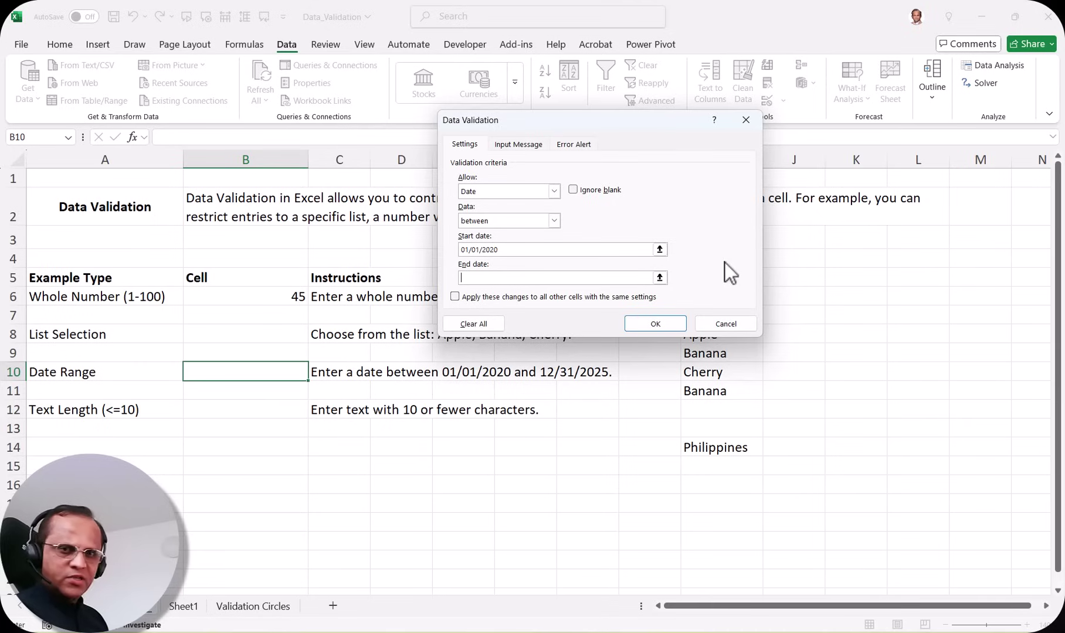
type("3")
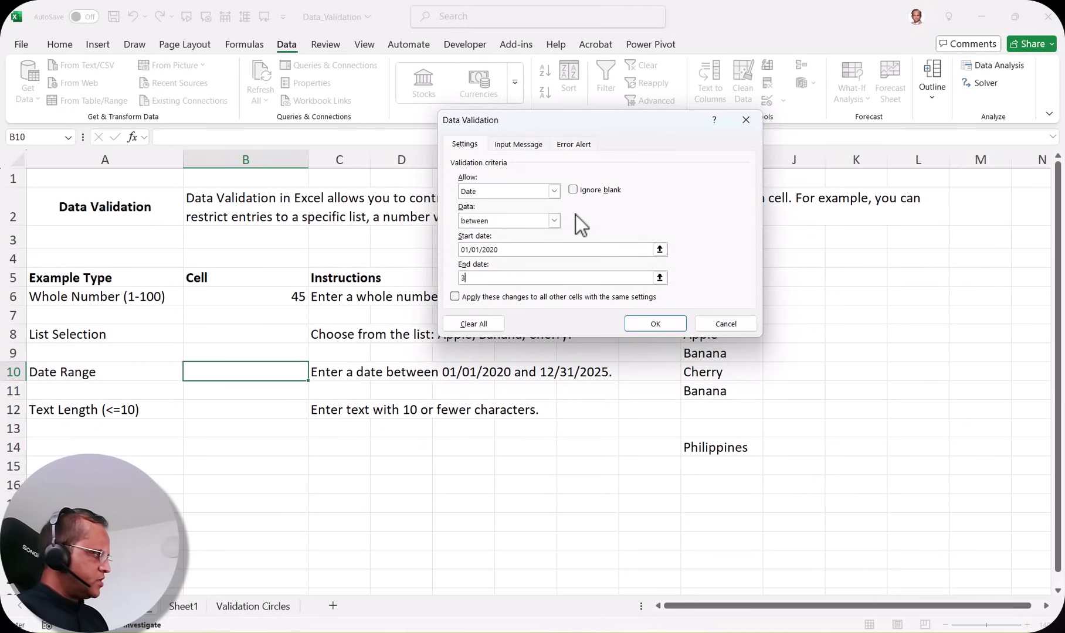
type("1/12")
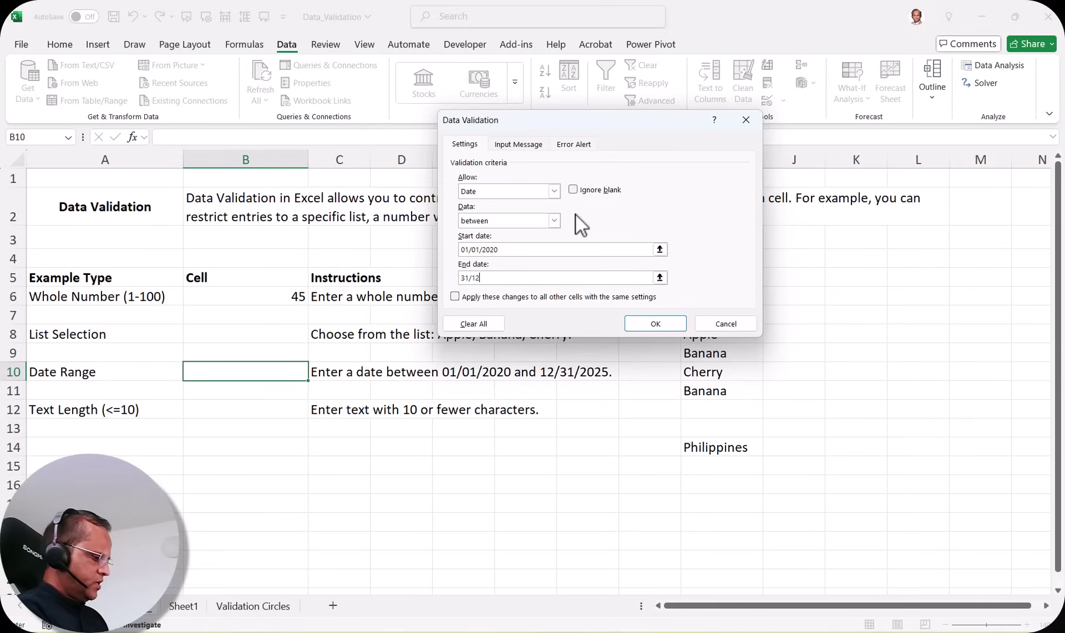
type("/2025")
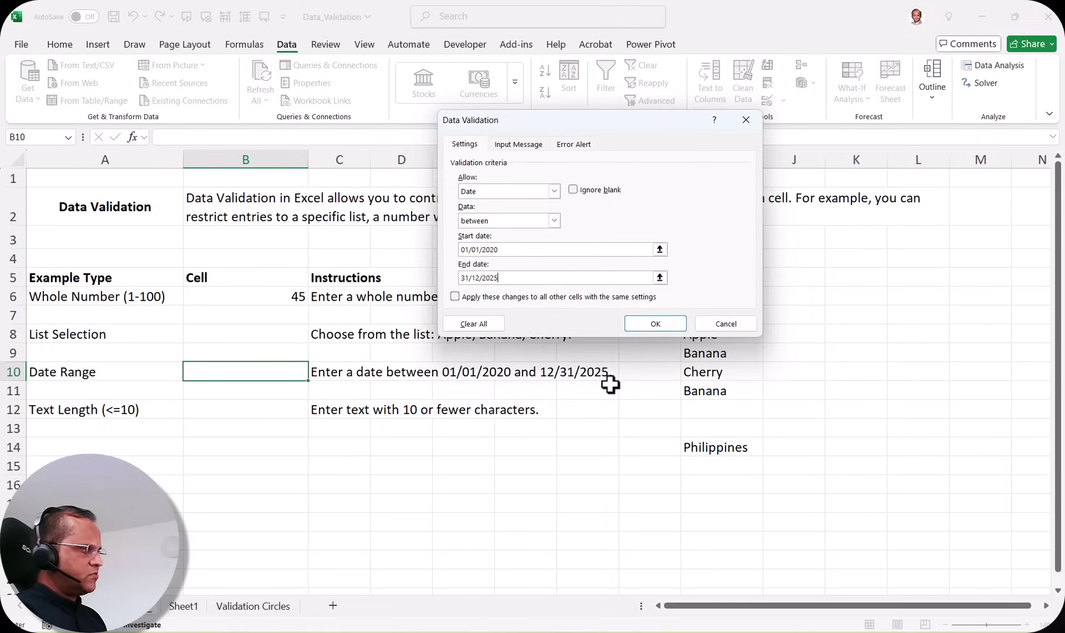
left_click(635, 321)
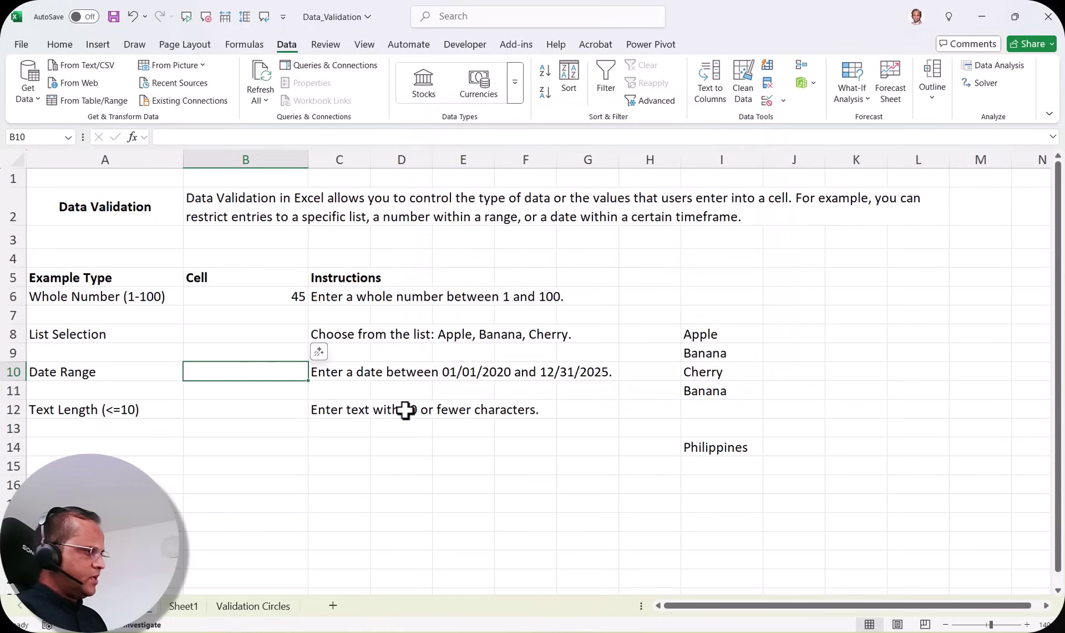
Step: Enter the date 12/08/2025 in cell B10
type("12")
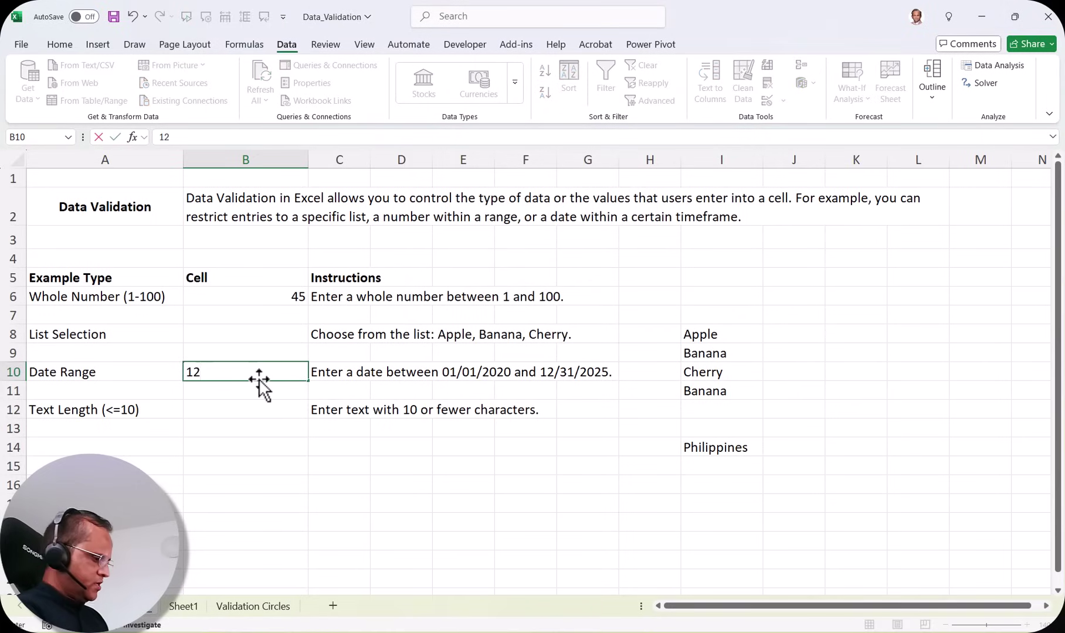
type("/08/2025")
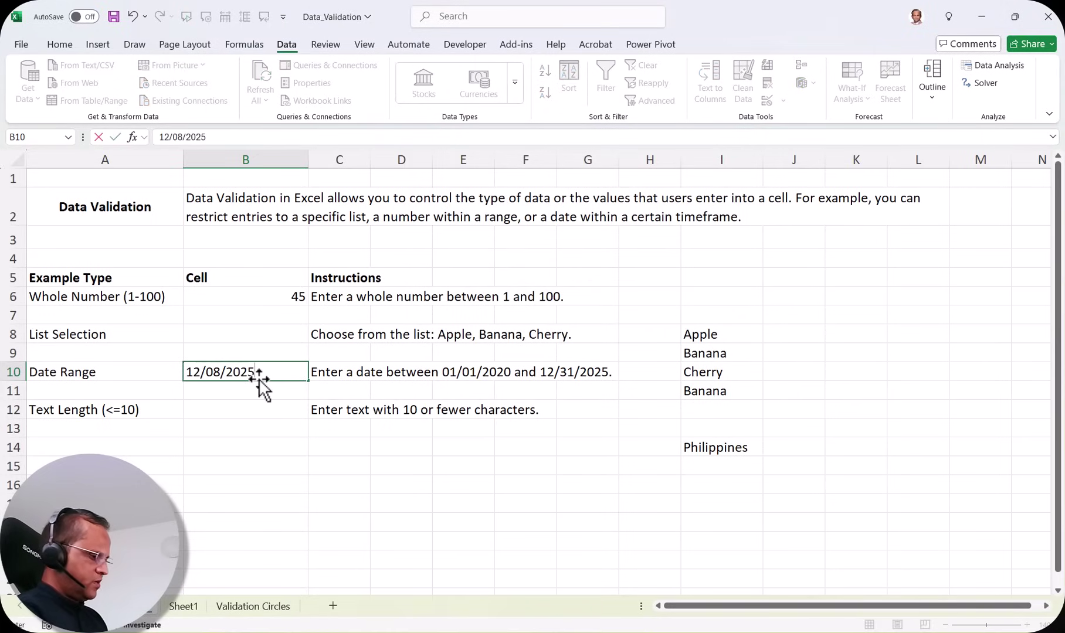
key("Return")
left_click(259, 379)
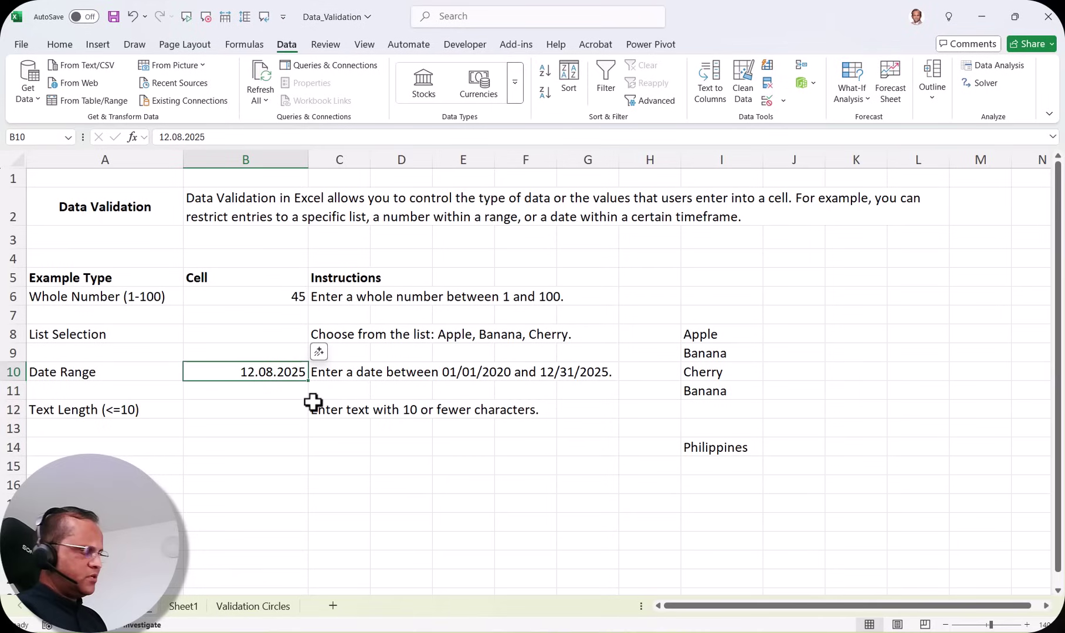
Step: Test B10 with 14/08/2026, then cancel the rejection so 12.08.2025 remains
double_click(255, 372)
left_click_drag(240, 372, 316, 369)
key("BackSpace")
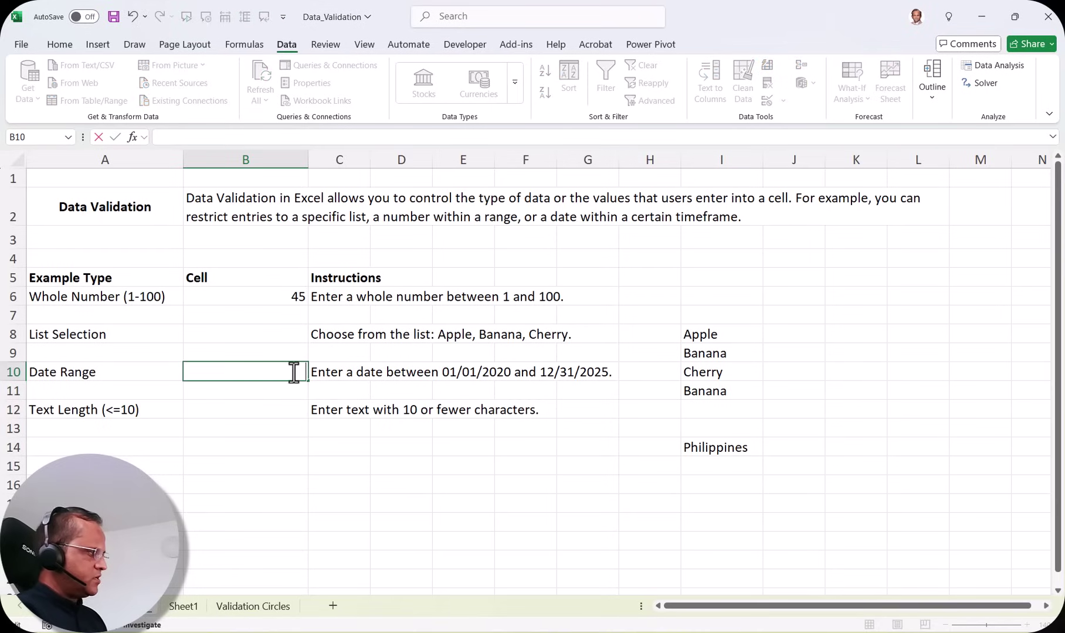
type("14/08/2026")
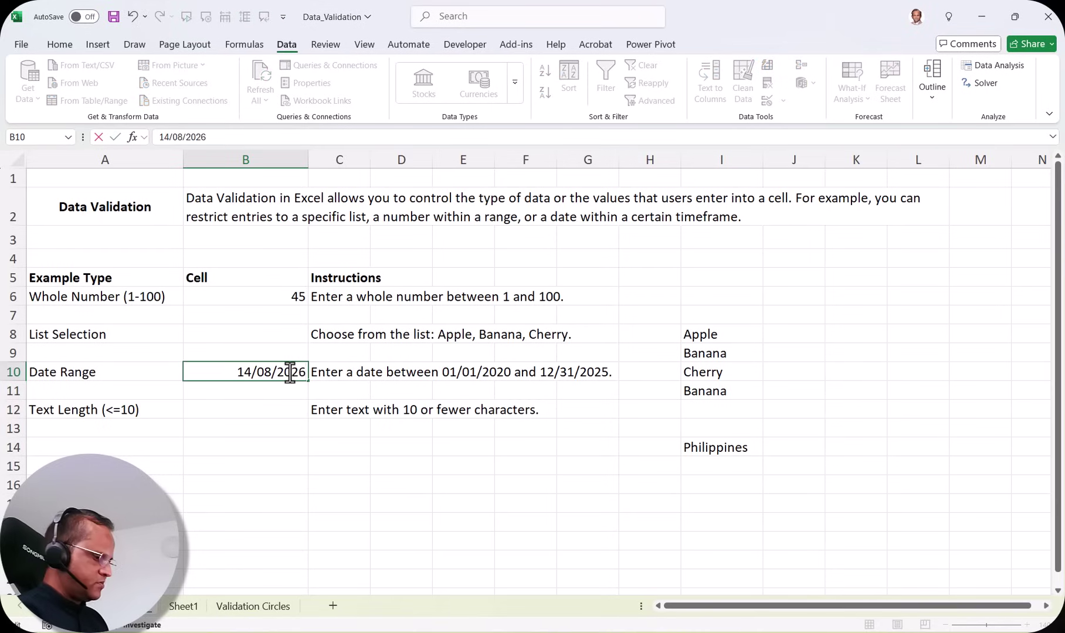
key("Return")
left_click_drag(604, 308, 652, 234)
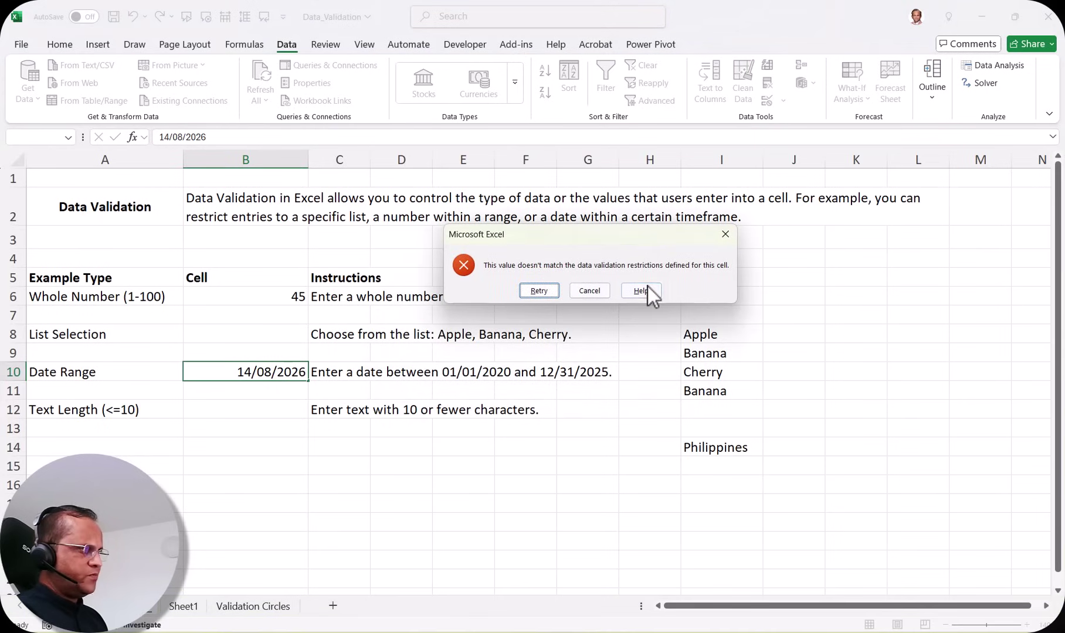
left_click(589, 290)
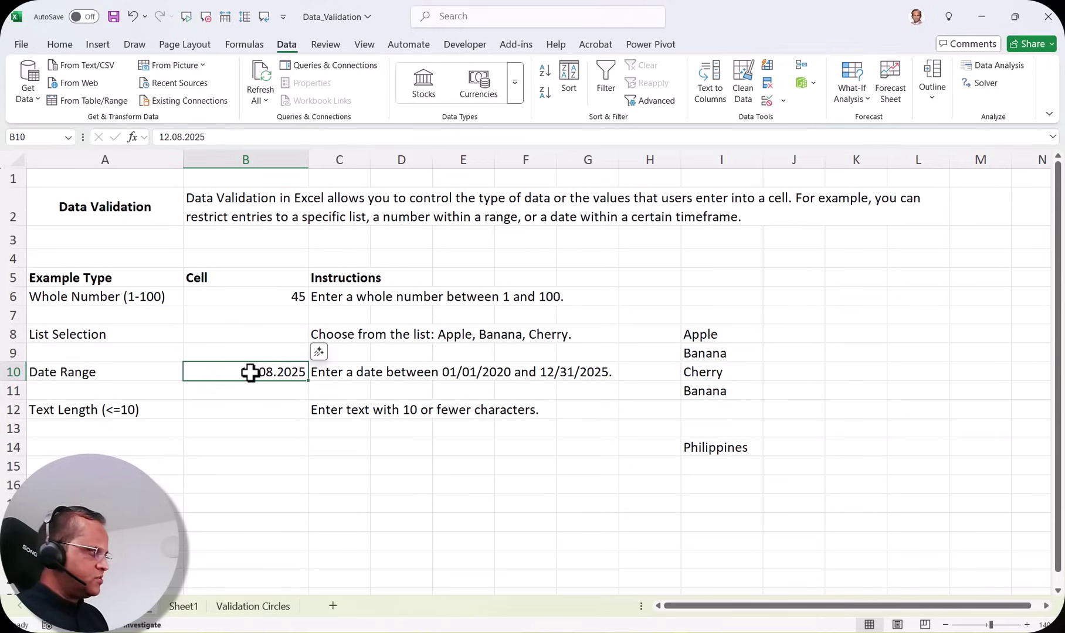
left_click(251, 415)
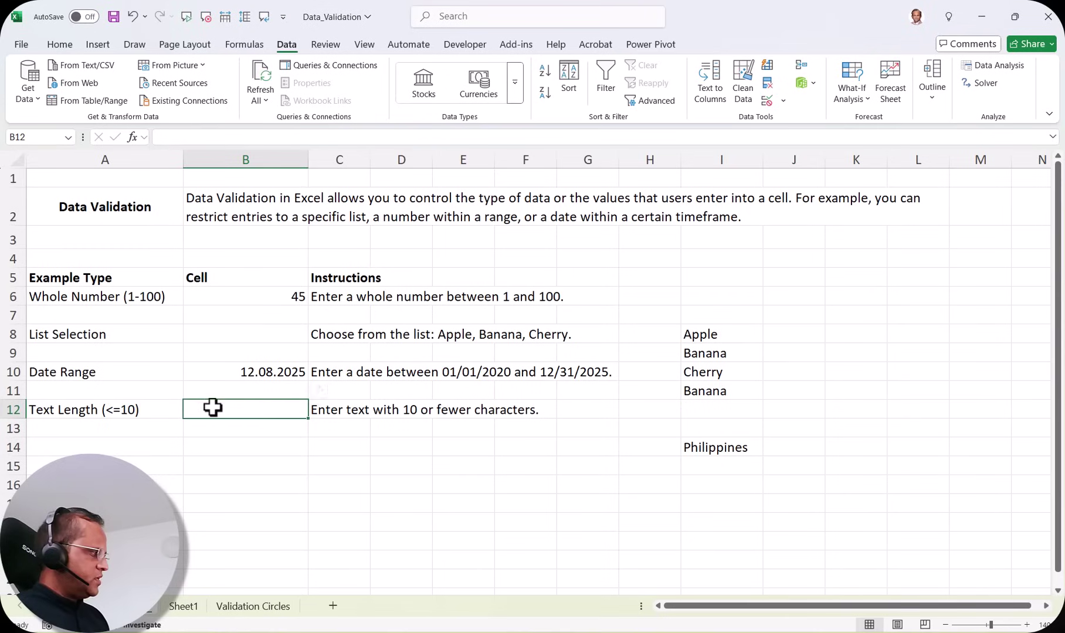
Step: Allow text length less than or equal to 10 characters in B12
left_click(783, 101)
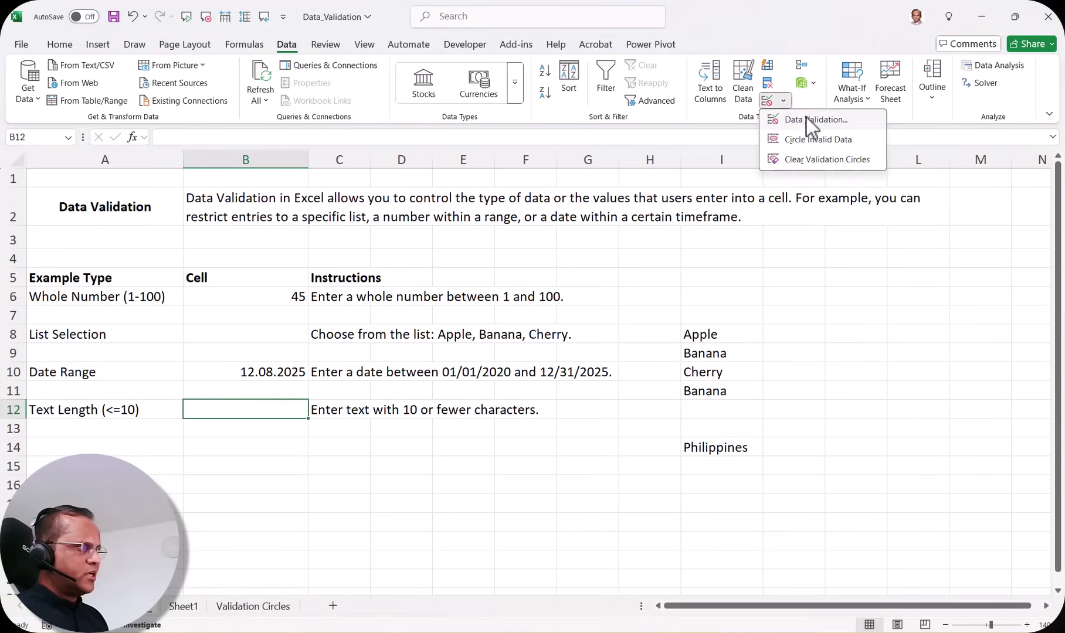
left_click(807, 121)
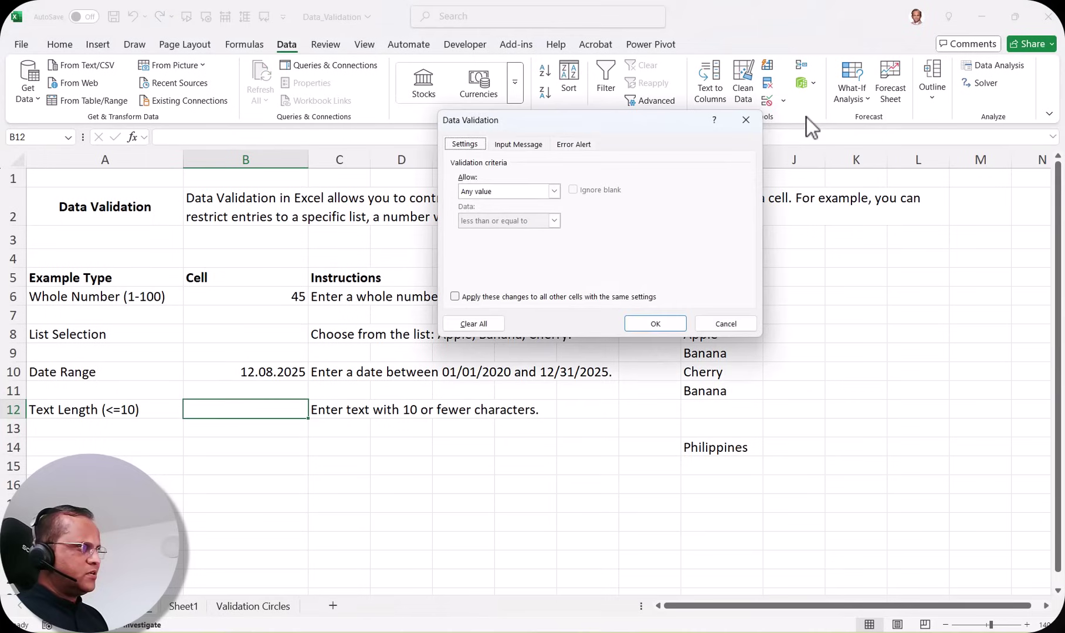
left_click(554, 191)
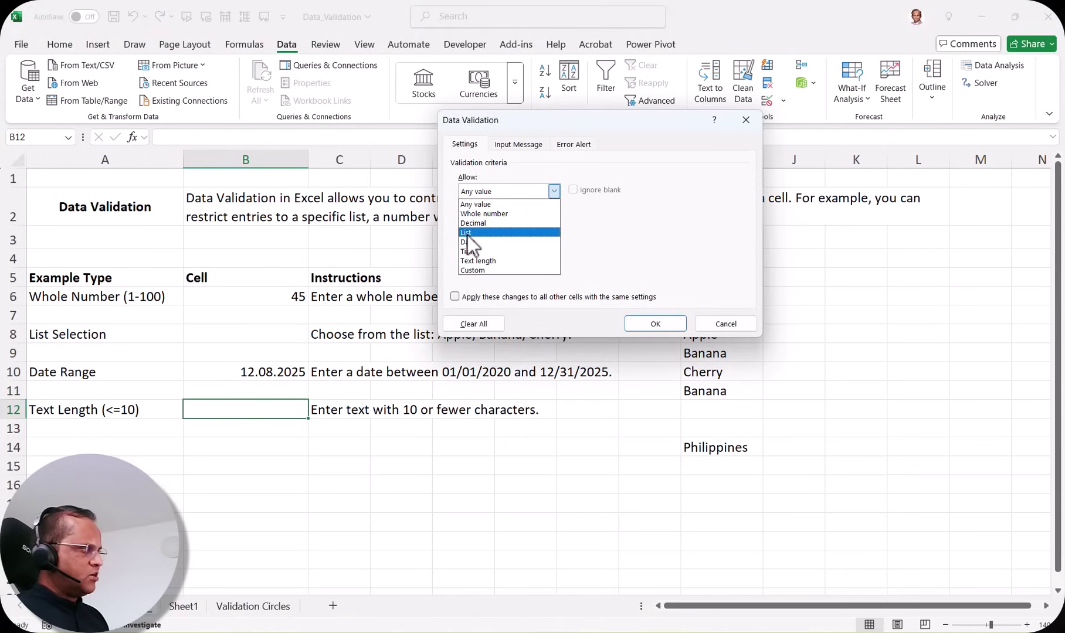
left_click(478, 260)
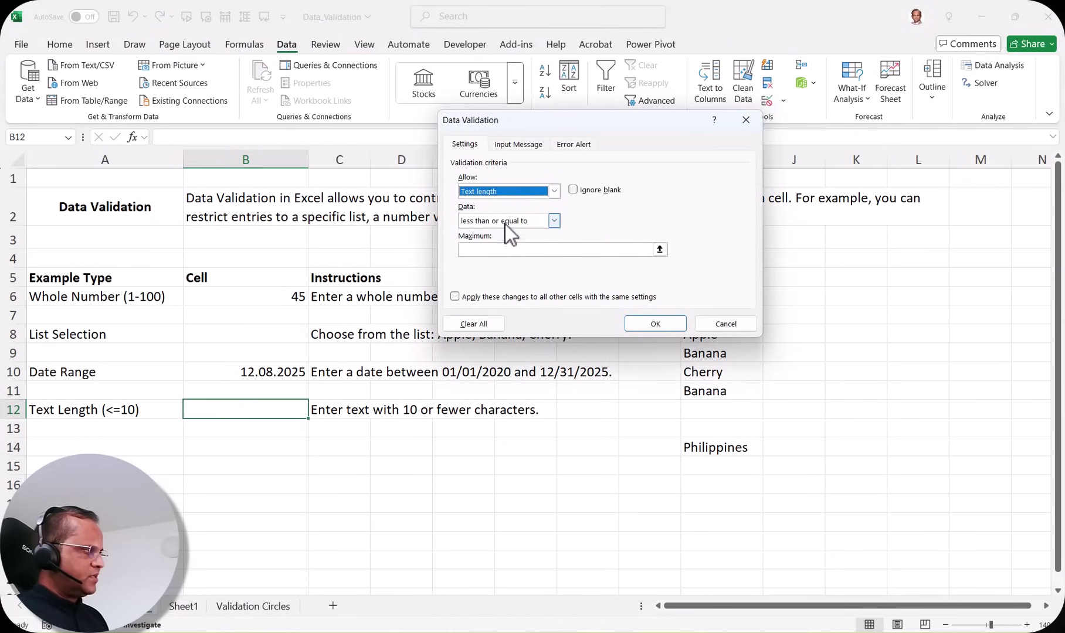
left_click(553, 221)
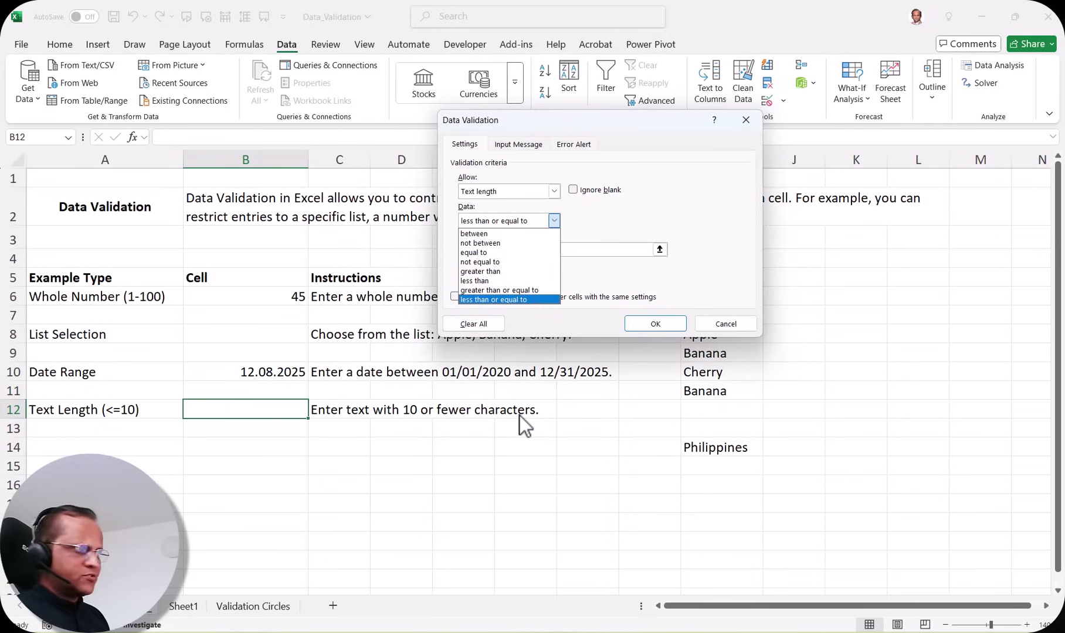
left_click(494, 300)
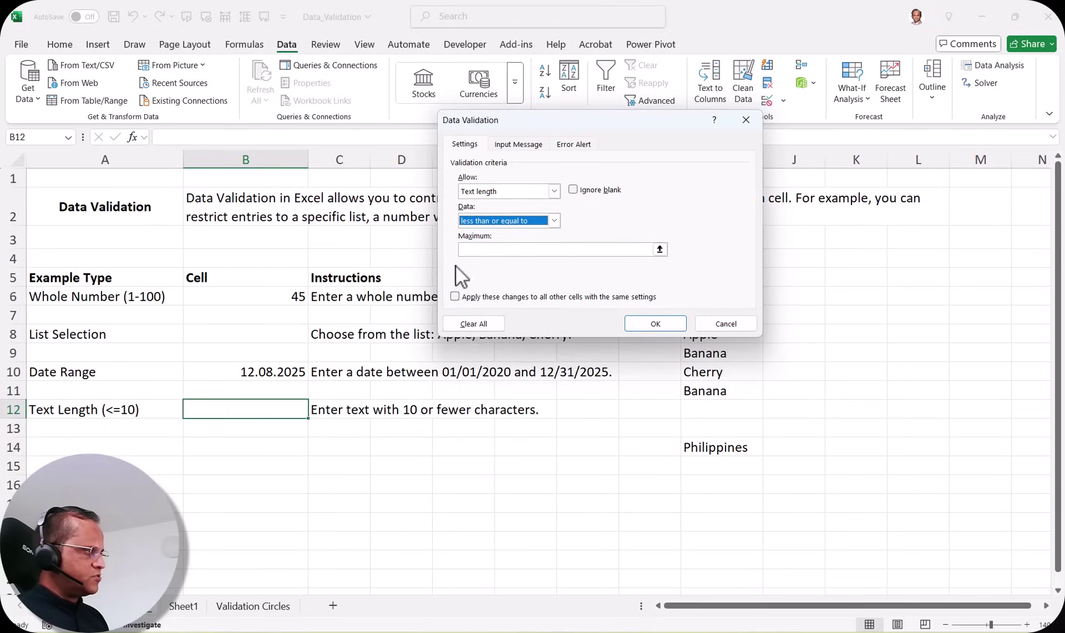
left_click(506, 249)
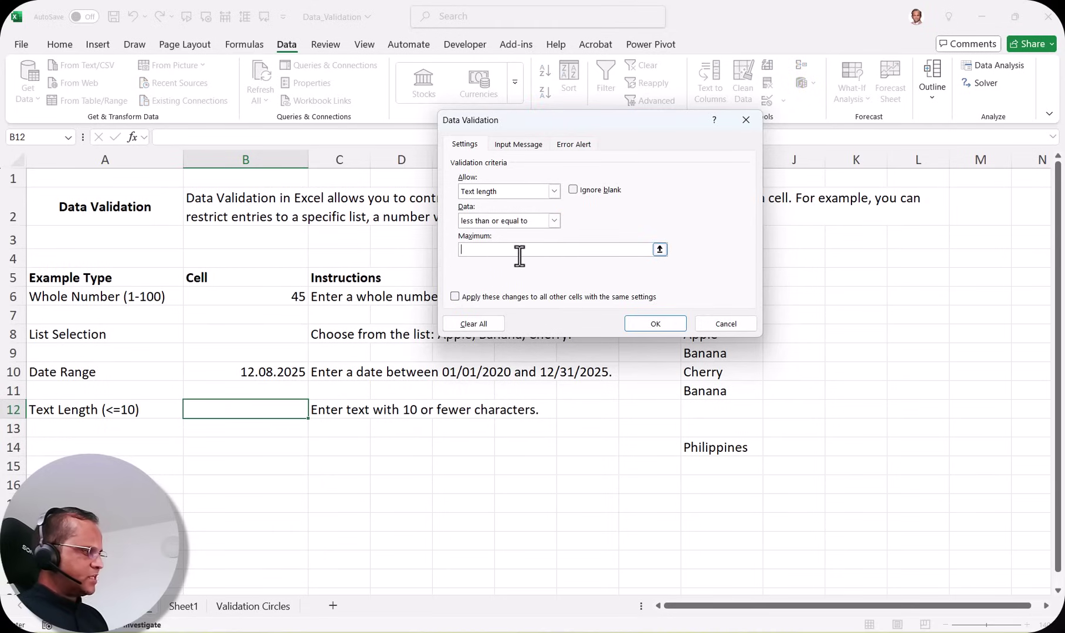
type("10")
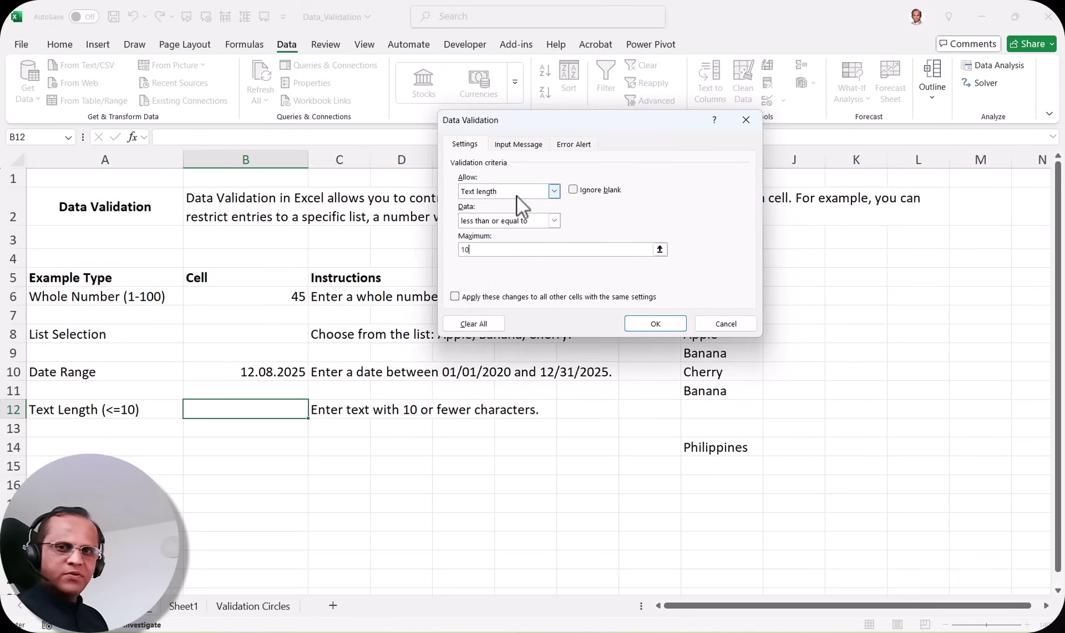
left_click(651, 324)
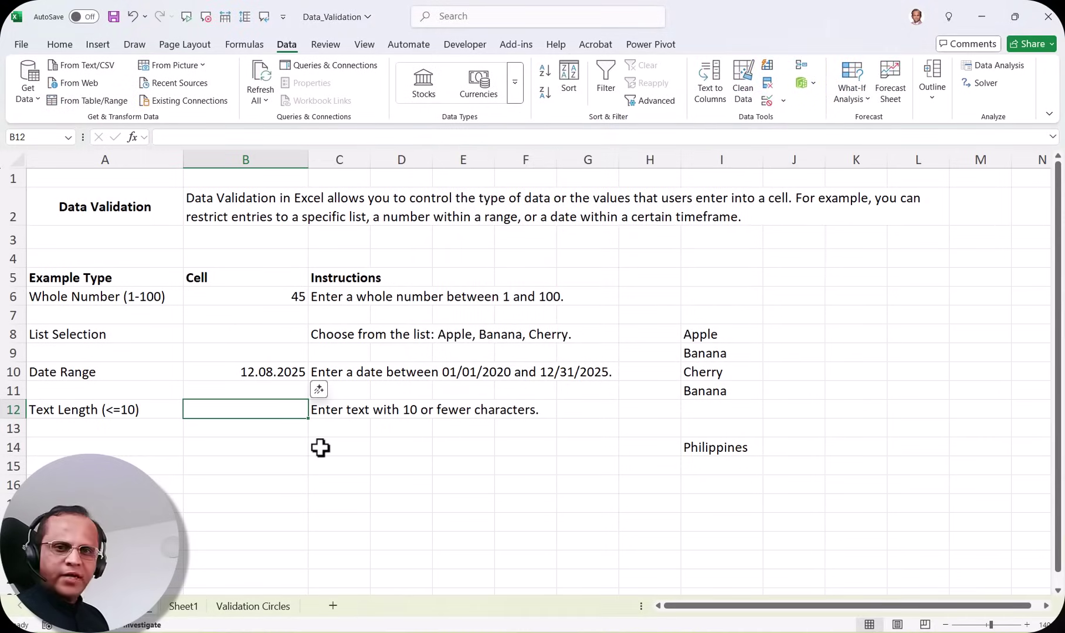
Step: Enter Management in cell B12
type("Management")
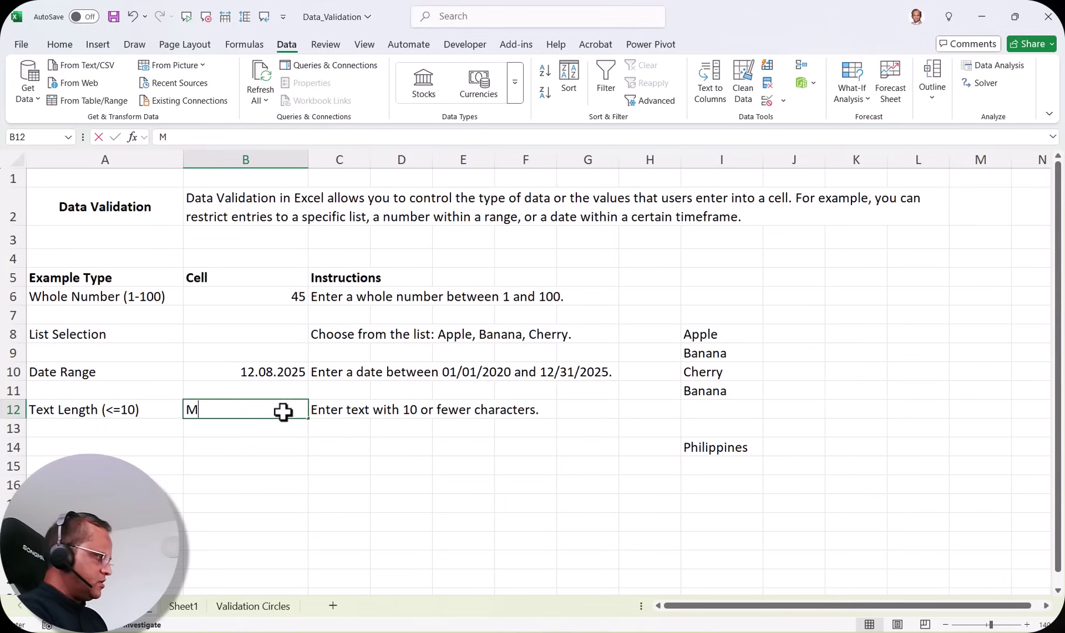
key("Return")
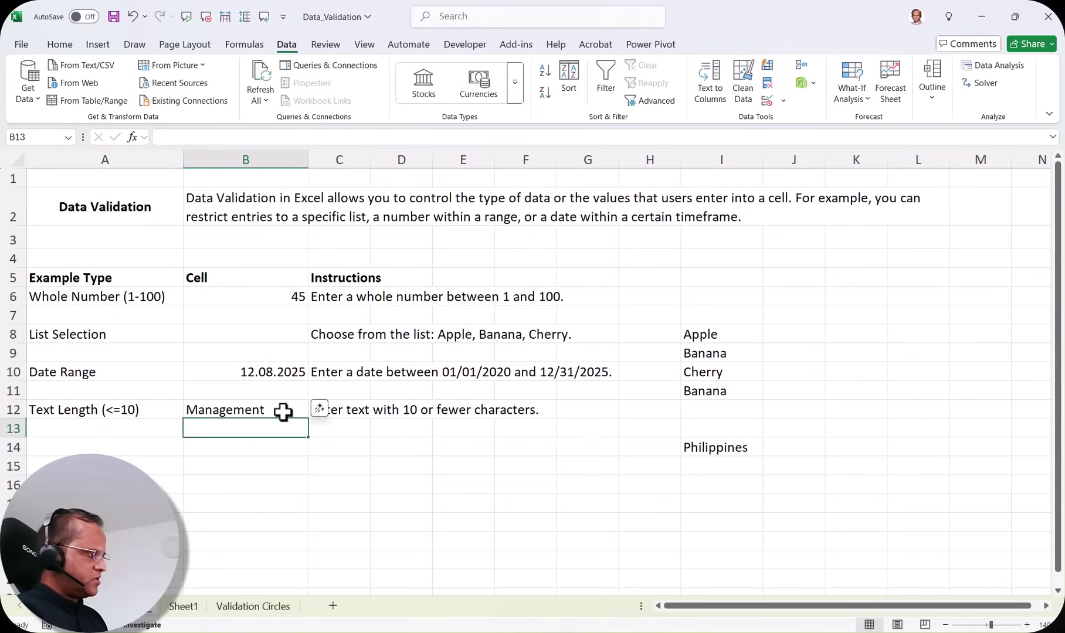
left_click(283, 412)
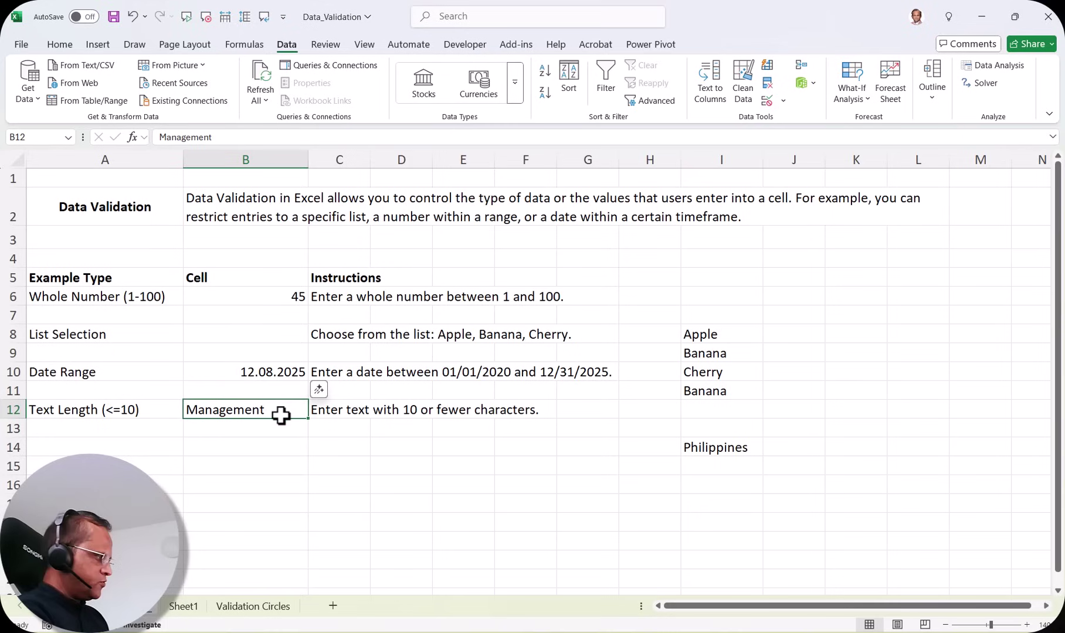
Step: Try Administration in B12 and cancel the length-limit error, keeping Management
type("Adminis")
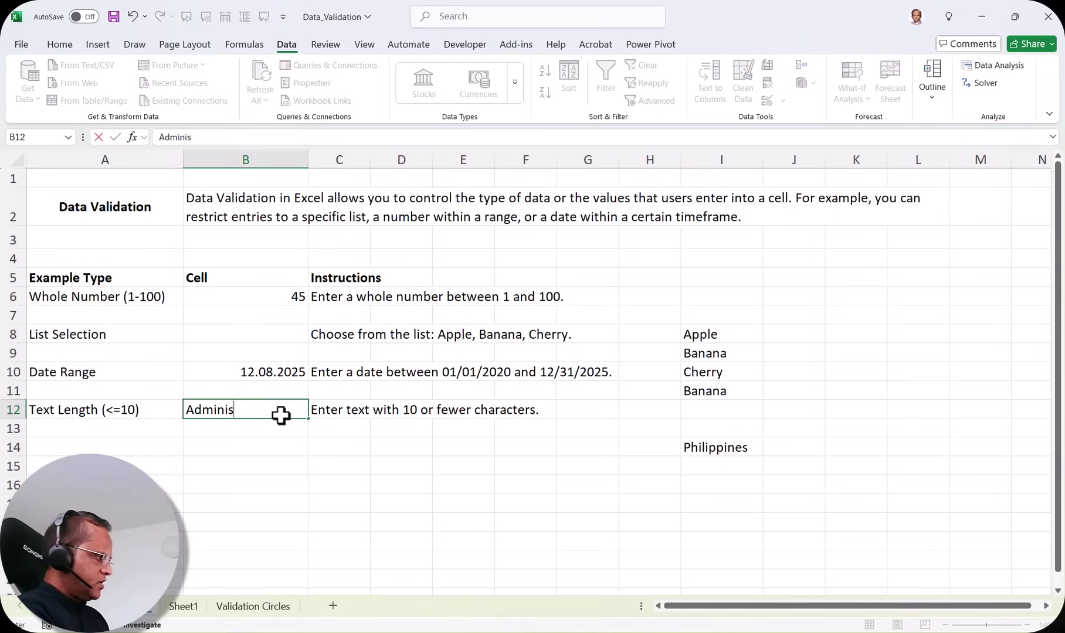
type("tration")
key("Return")
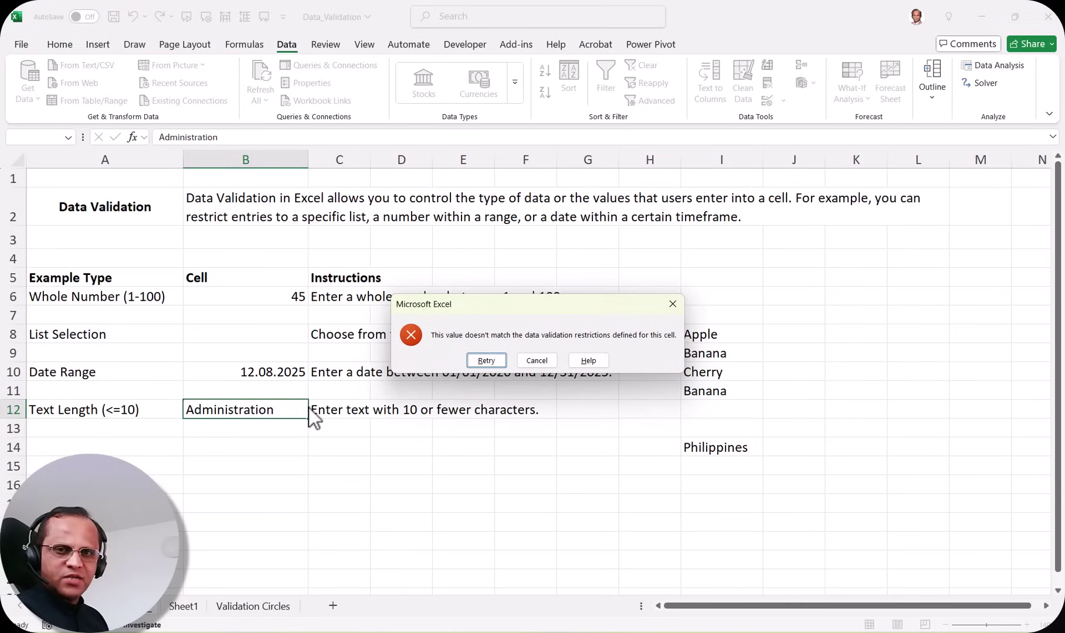
left_click_drag(509, 305, 538, 268)
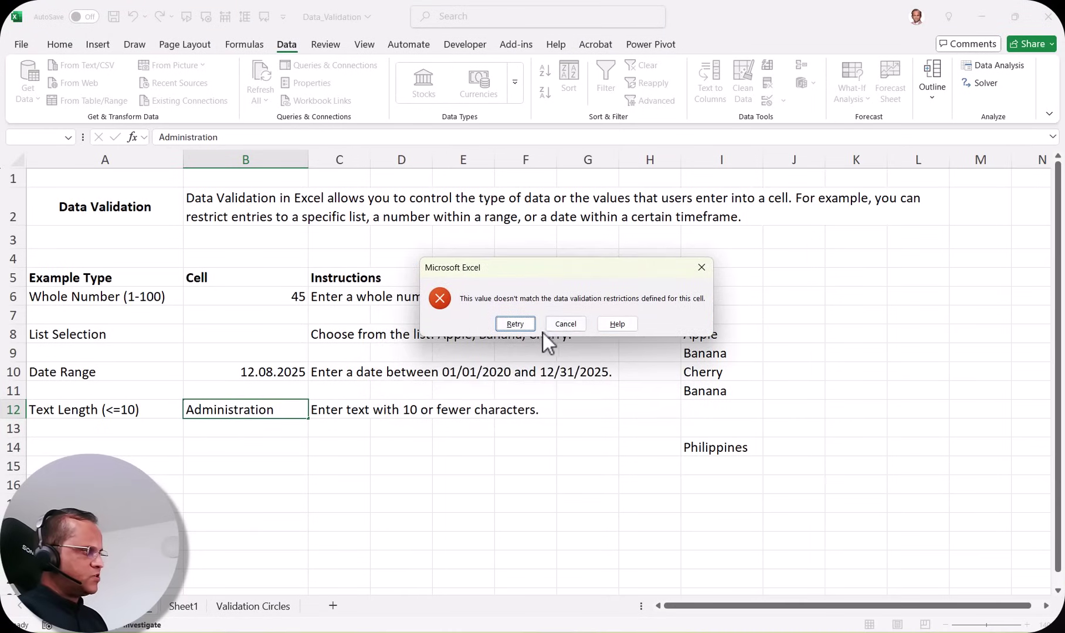
key("Escape")
left_click(273, 412)
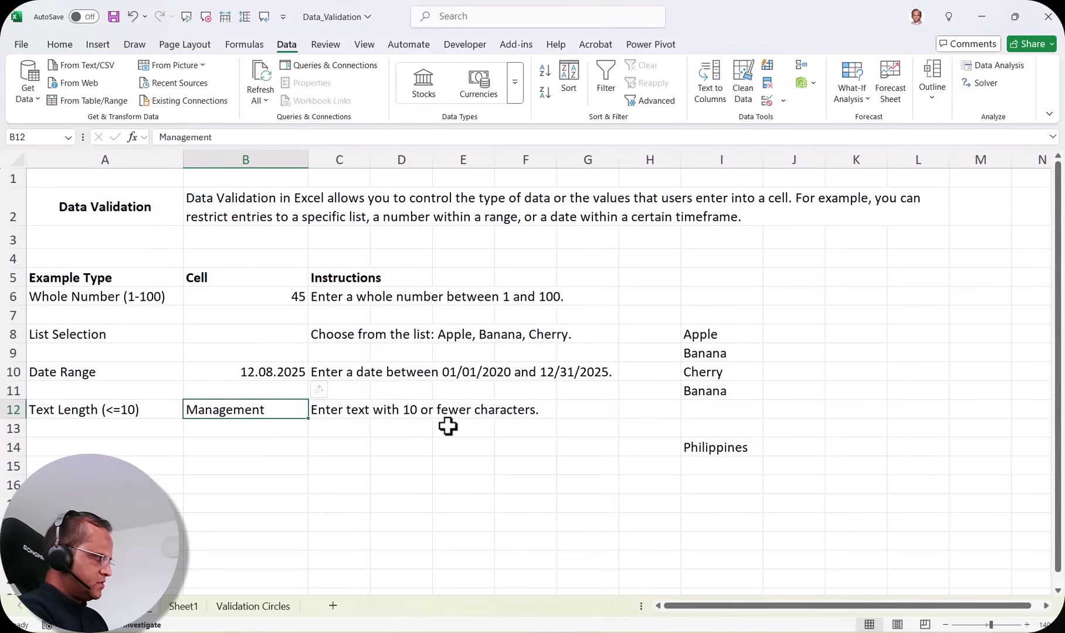
Step: Confirm B12 rejects an 11-character name, keeping Management, then show the Data Validation options
type("Sam Johnson")
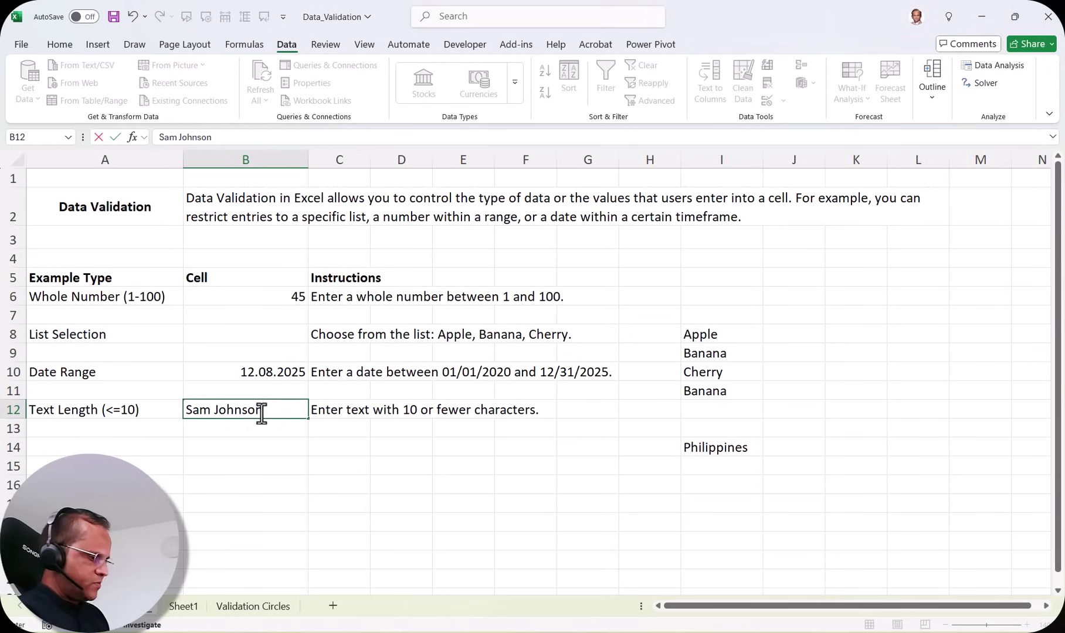
key("Return")
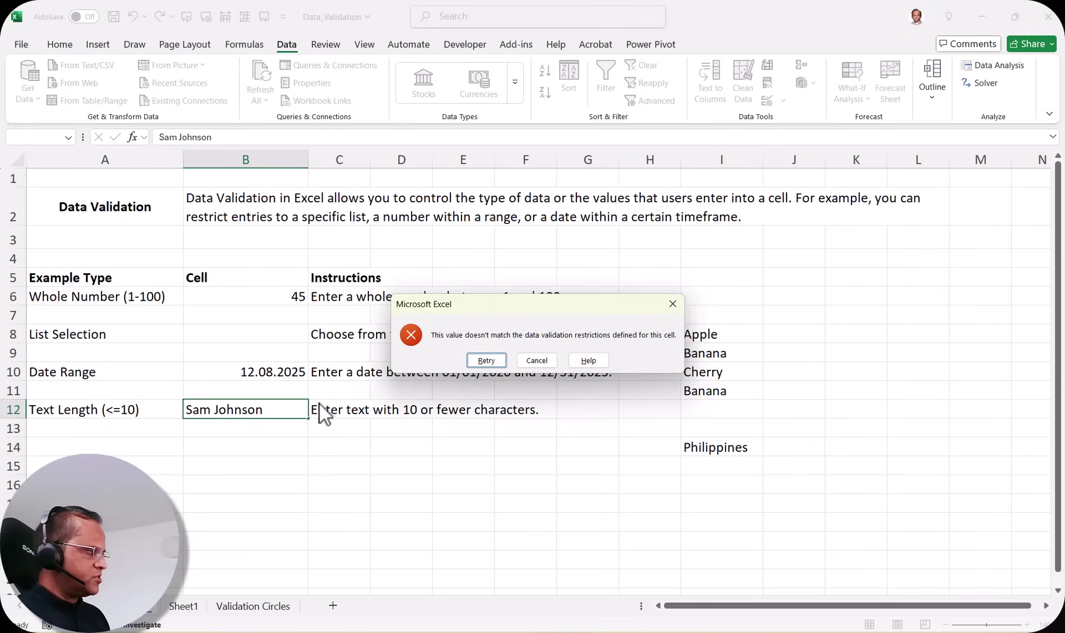
left_click(537, 360)
left_click(339, 465)
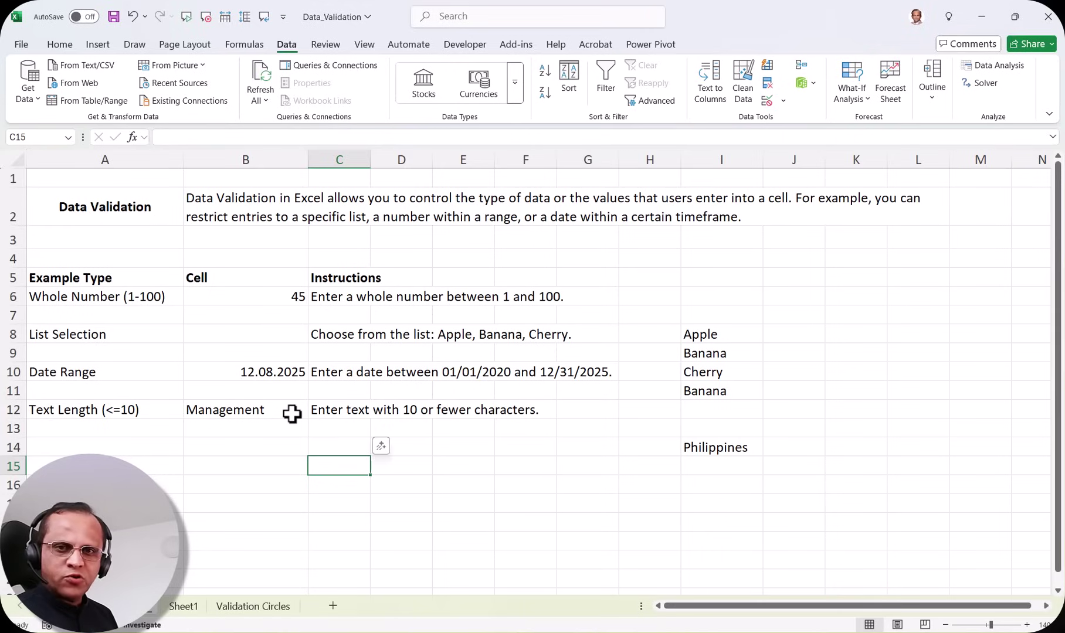
left_click(783, 100)
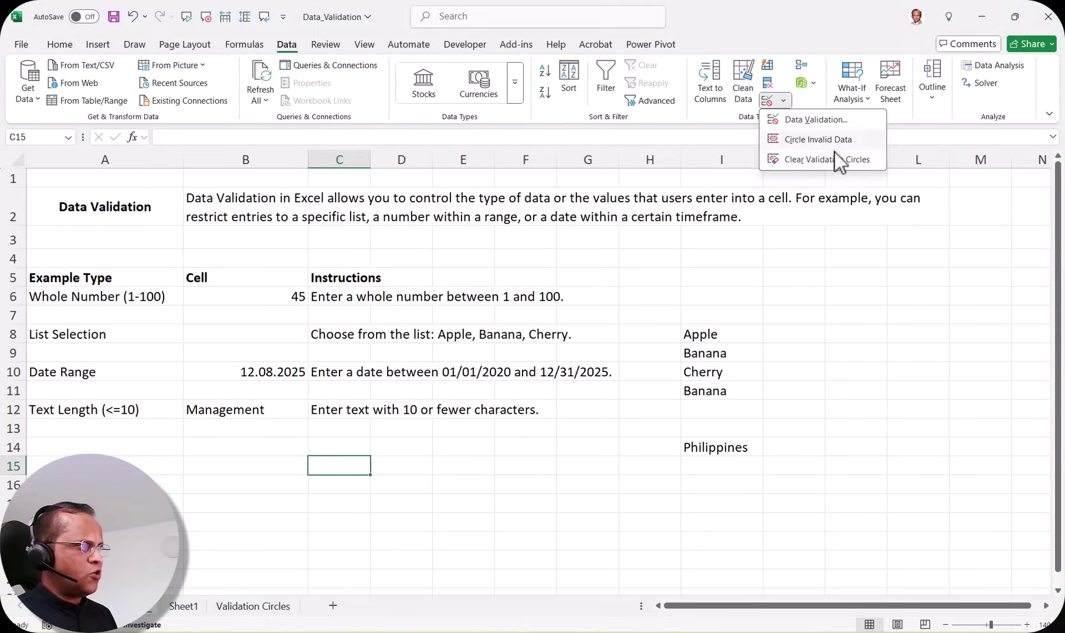